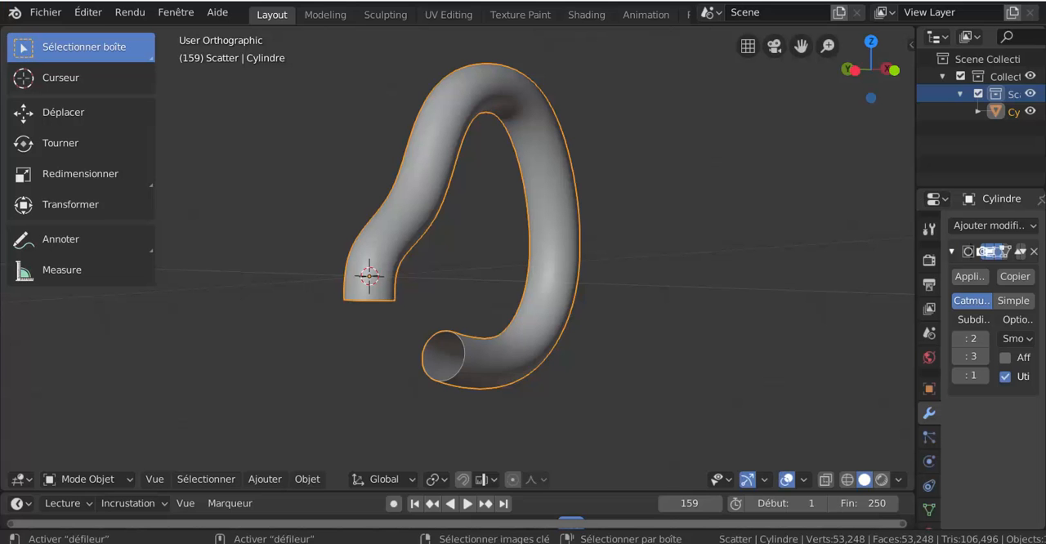
{"action": "scroll", "coordinate": [477, 388], "scroll_direction": "up", "scroll_amount": 3}
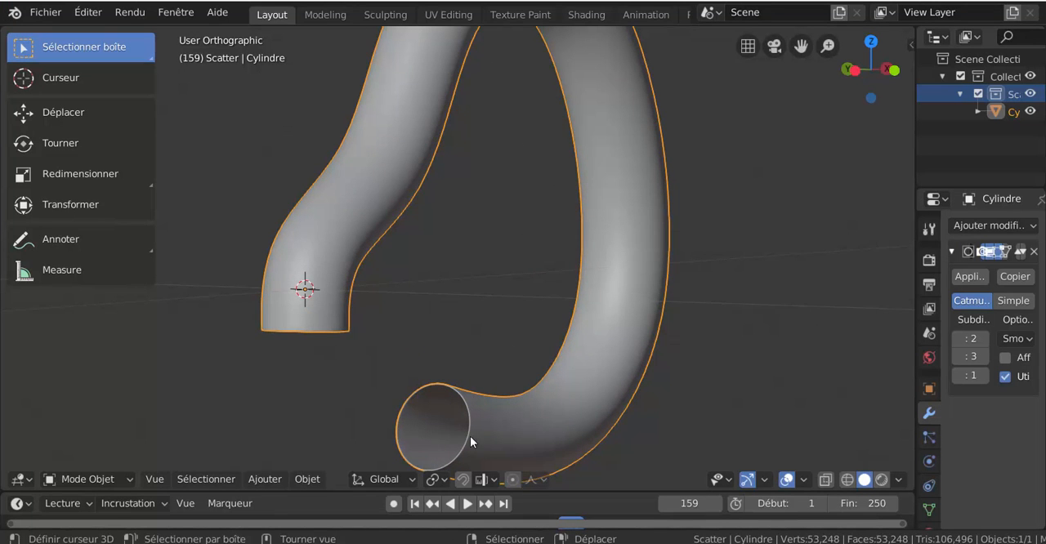
{"action": "scroll", "coordinate": [471, 441], "scroll_direction": "down", "scroll_amount": 3}
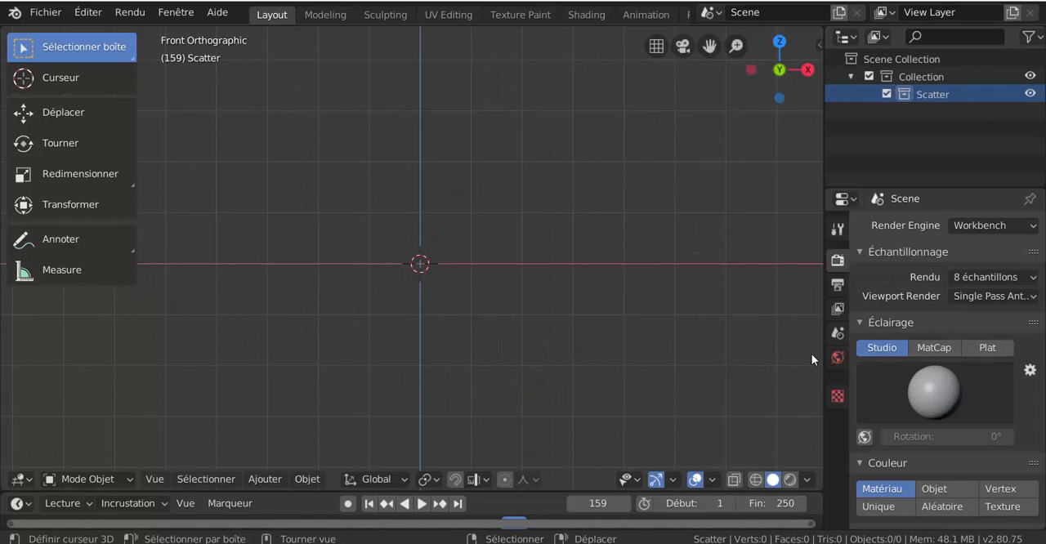
Step: Set the scene's length unit to Centimeters
{"action": "left_click_drag", "start_coordinate": [824, 338], "coordinate": [789, 339]}
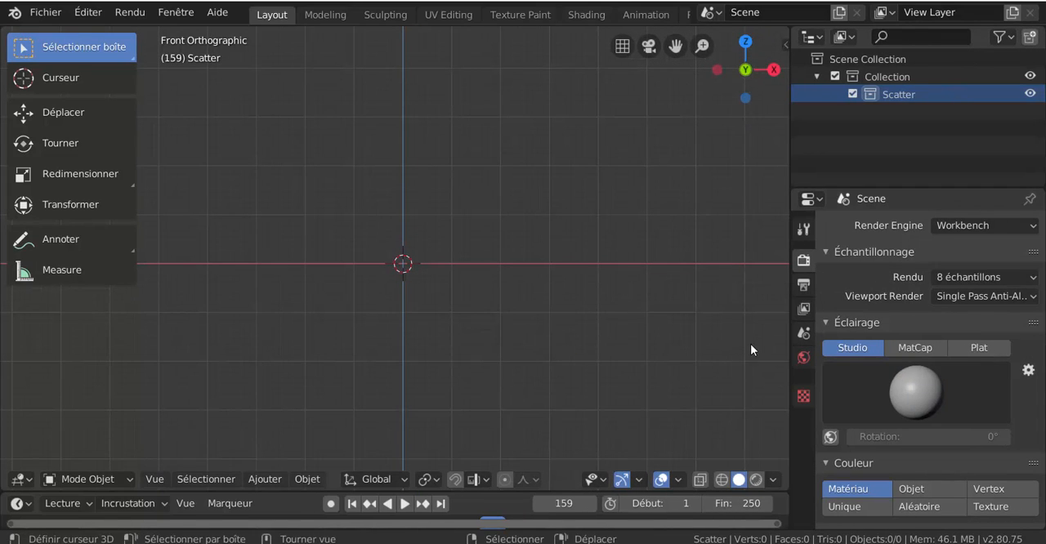
{"action": "scroll", "coordinate": [550, 383], "scroll_direction": "down", "scroll_amount": 3}
{"action": "scroll", "coordinate": [550, 383], "scroll_direction": "up", "scroll_amount": 1}
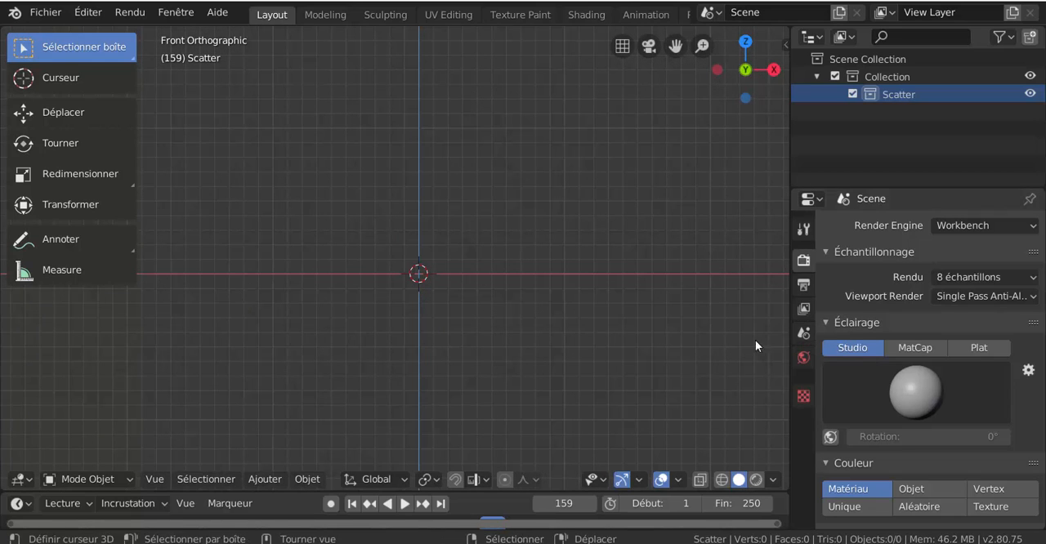
{"action": "left_click", "coordinate": [804, 335]}
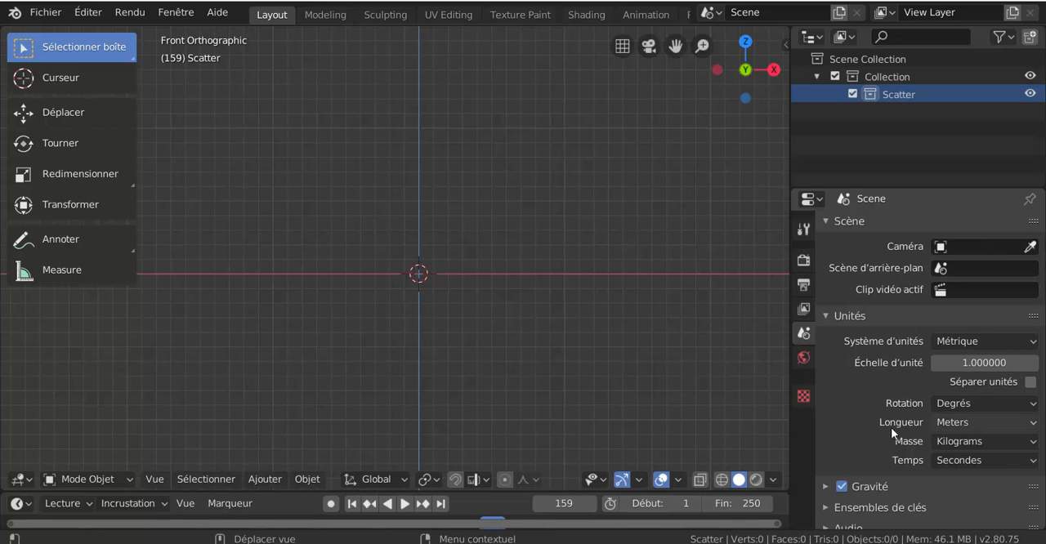
{"action": "left_click", "coordinate": [967, 421]}
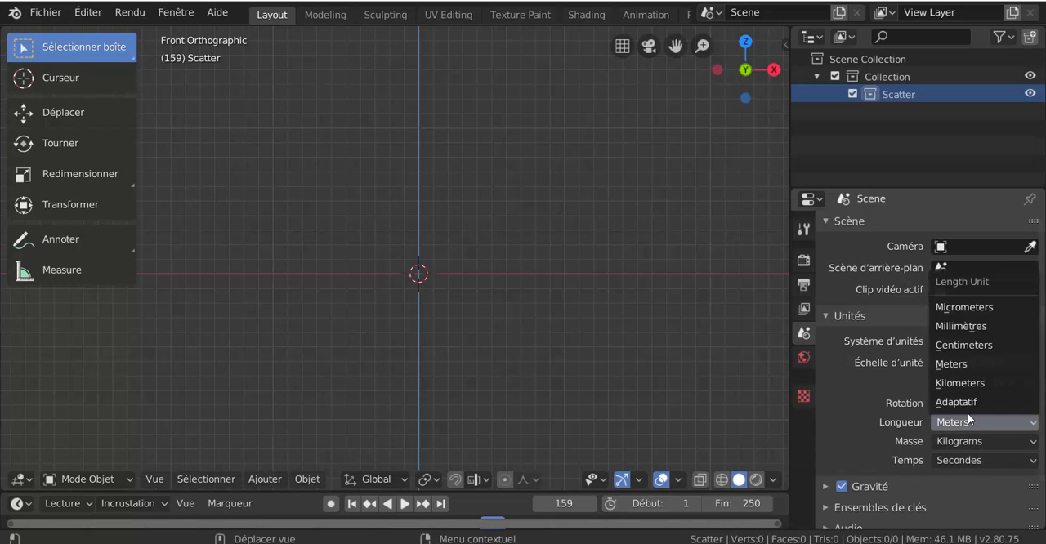
{"action": "left_click", "coordinate": [972, 345]}
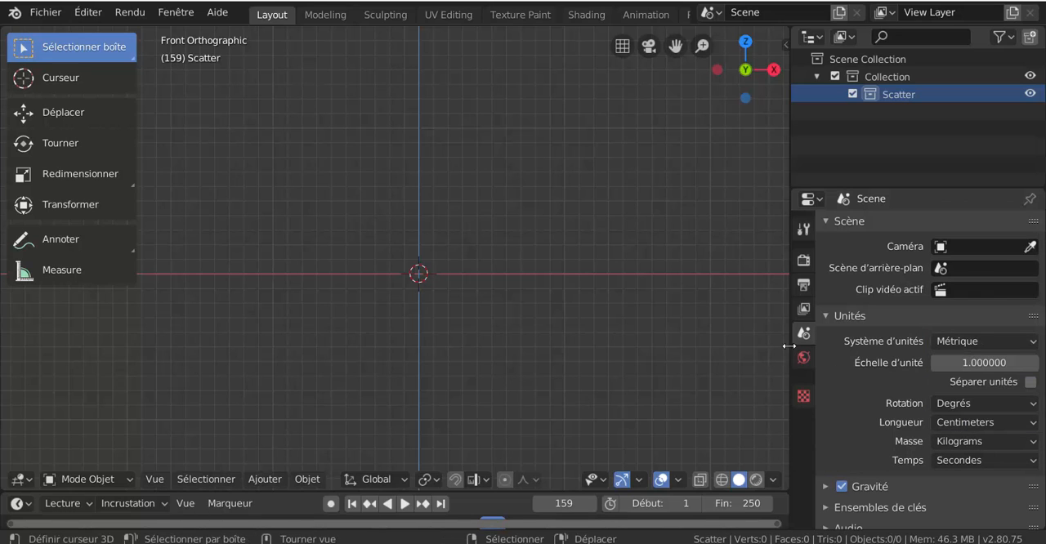
{"action": "left_click_drag", "start_coordinate": [789, 347], "coordinate": [891, 347]}
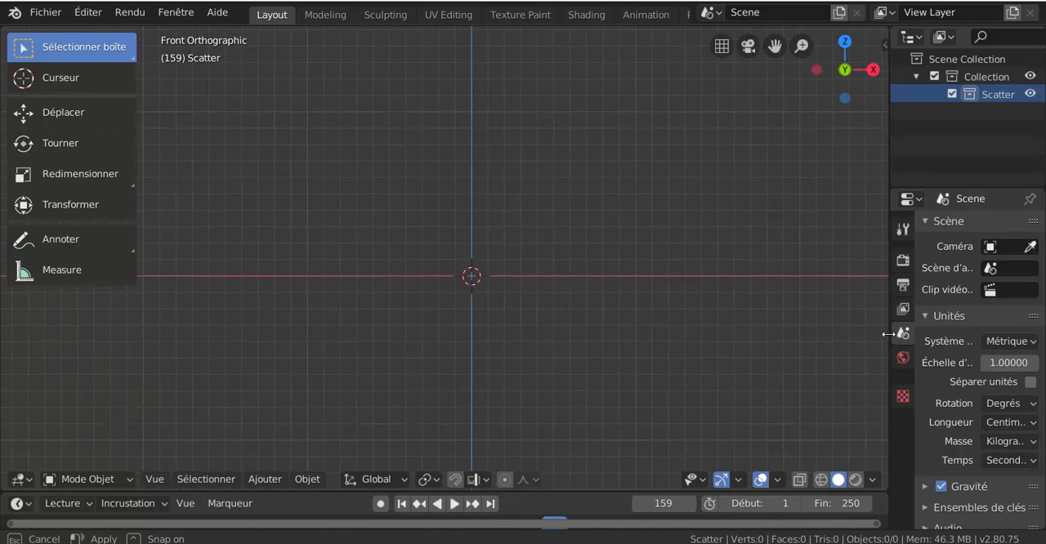
Step: Add a mesh cylinder with a 5 cm radius and a 10 cm depth
{"action": "left_click", "coordinate": [265, 479]}
{"action": "mouse_move", "coordinate": [273, 462]}
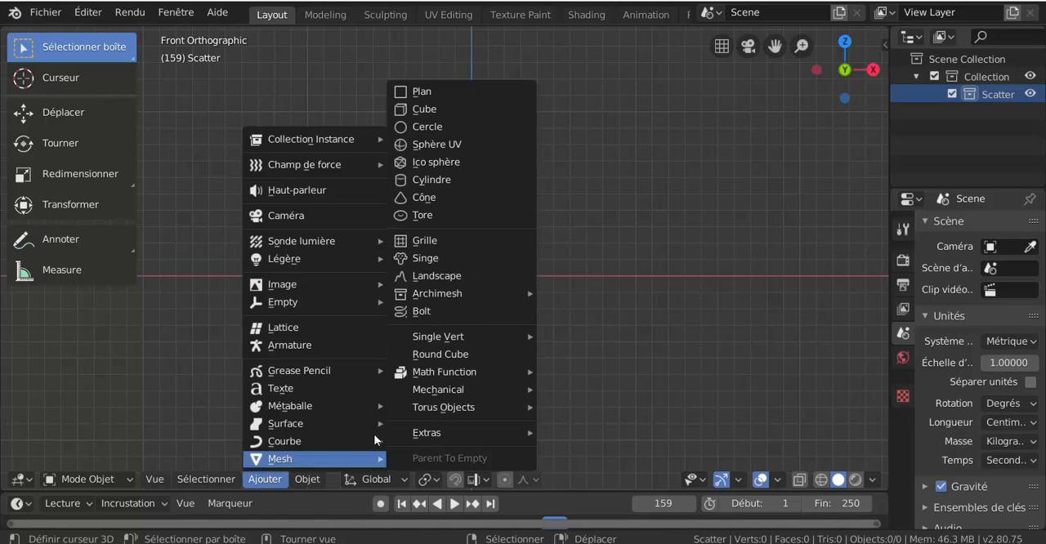
{"action": "left_click", "coordinate": [429, 182]}
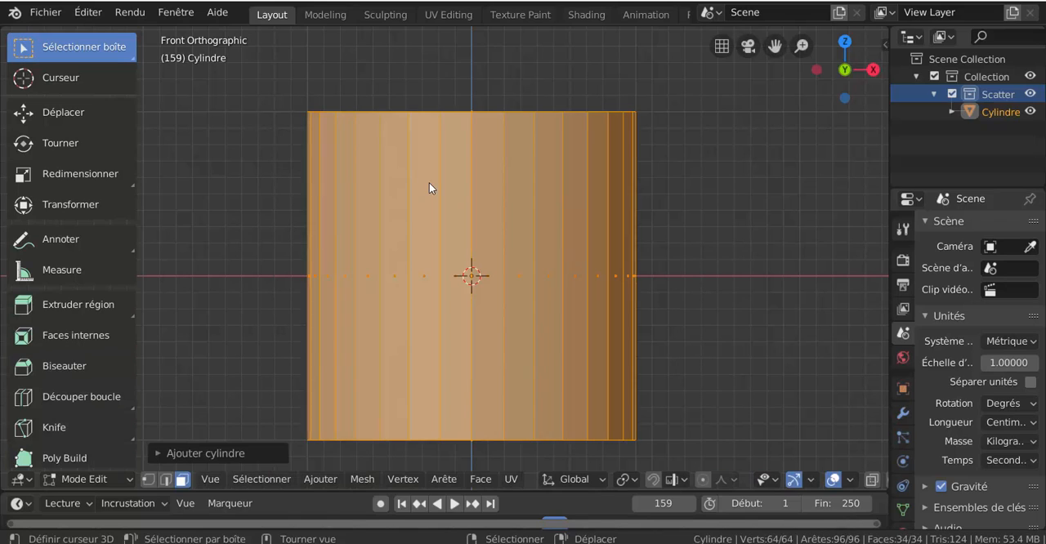
{"action": "left_click", "coordinate": [193, 454]}
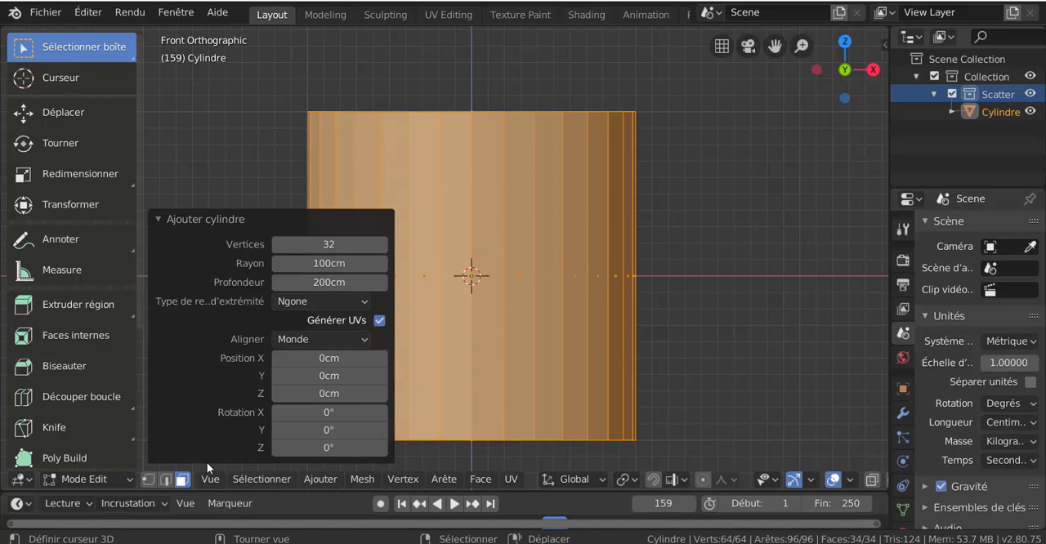
{"action": "left_click", "coordinate": [325, 264]}
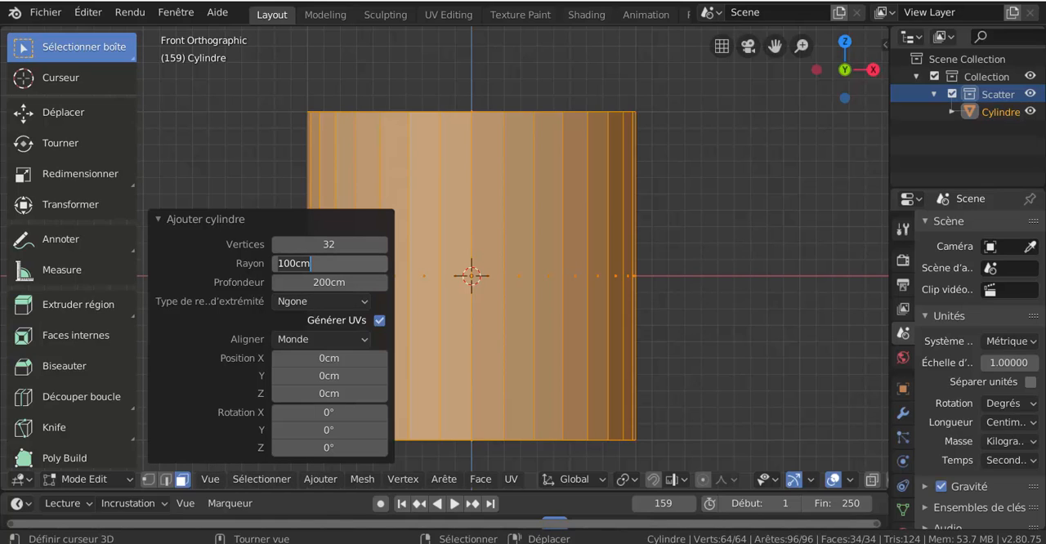
{"action": "type", "text": "5"}
{"action": "key", "text": "Return"}
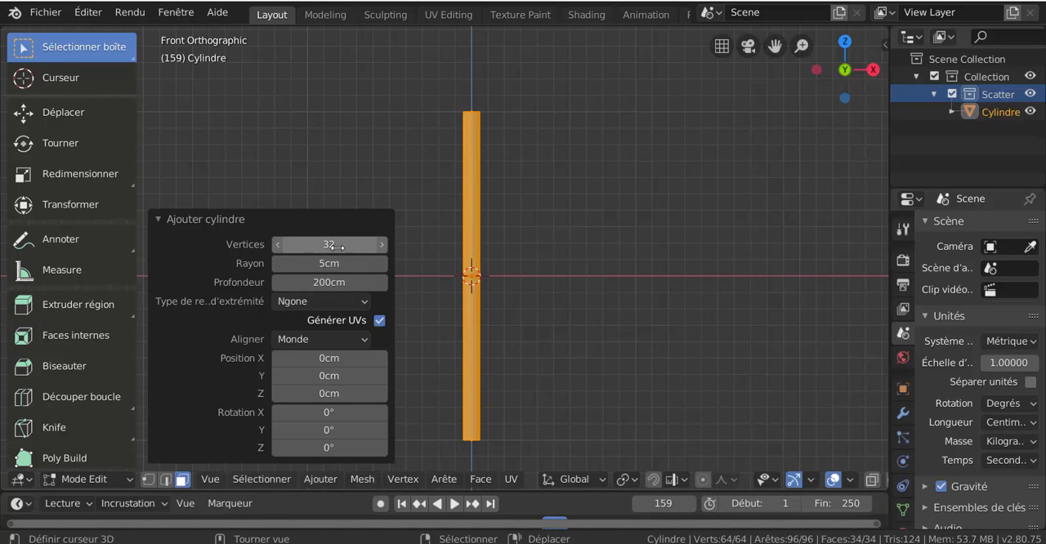
{"action": "left_click", "coordinate": [330, 283]}
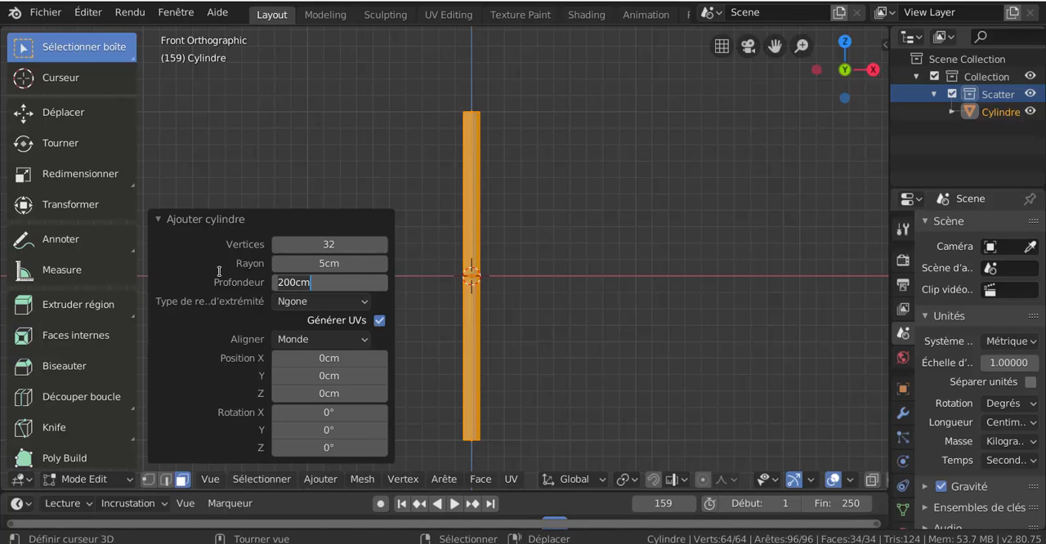
{"action": "type", "text": "10"}
{"action": "key", "text": "Return"}
{"action": "scroll", "coordinate": [560, 292], "scroll_direction": "up", "scroll_amount": 8}
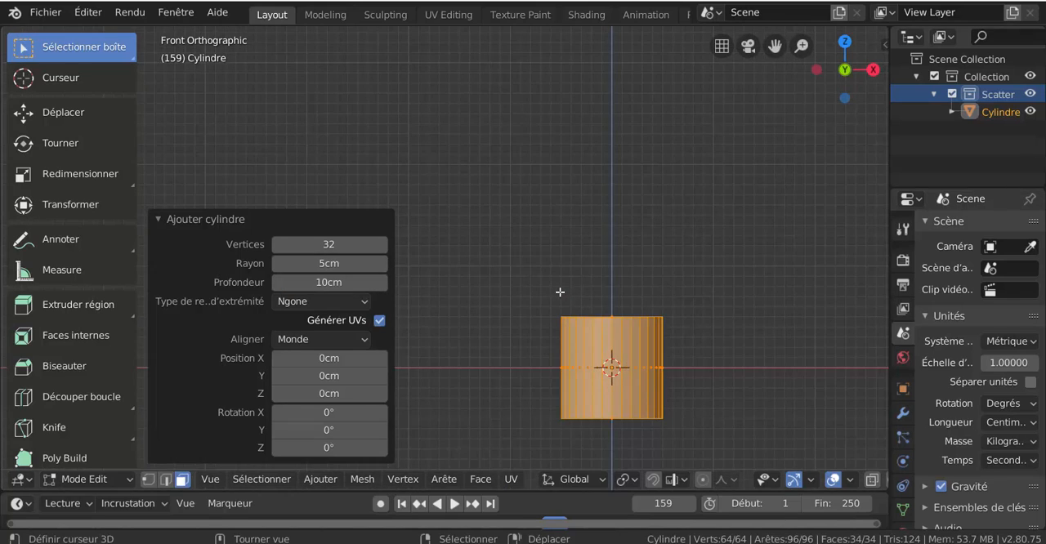
Step: Delete the top and bottom cap faces of the cylinder to leave an open tube
{"action": "middle_click_drag", "start_coordinate": [560, 292], "coordinate": [532, 216]}
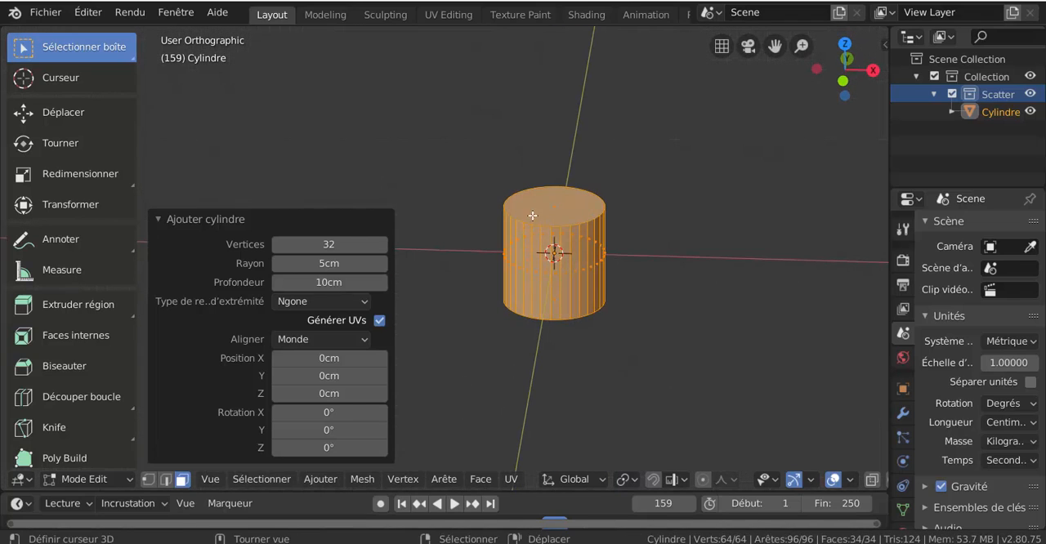
{"action": "left_click", "coordinate": [532, 216]}
{"action": "middle_click_drag", "start_coordinate": [543, 348], "coordinate": [589, 307]}
{"action": "left_click", "coordinate": [591, 305], "text": "shift"}
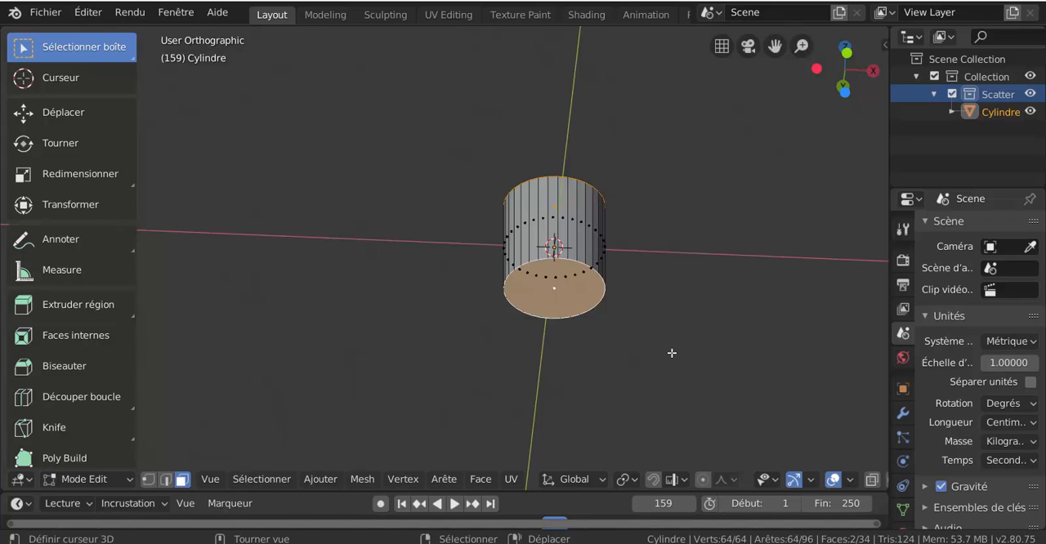
{"action": "key", "text": "x"}
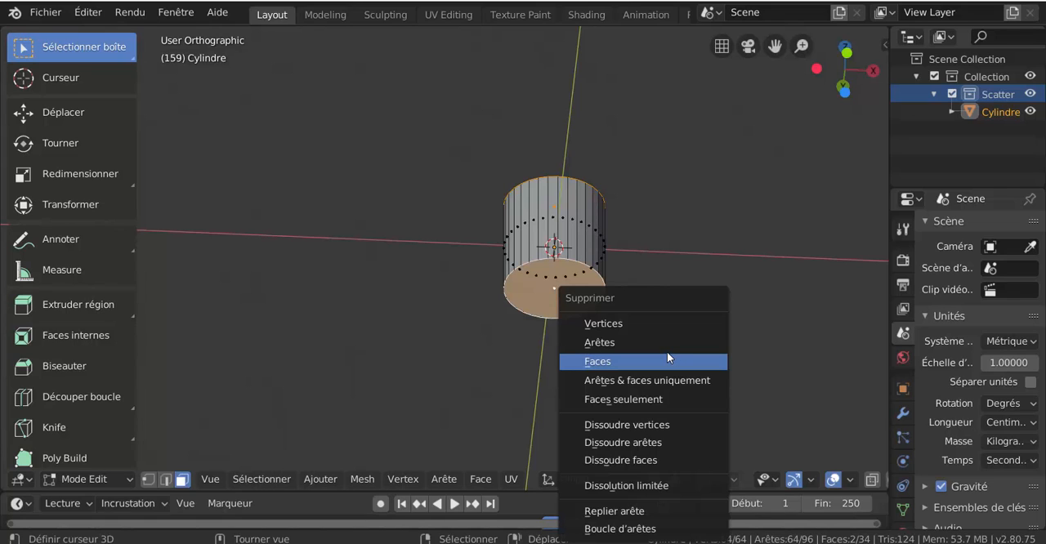
{"action": "left_click", "coordinate": [667, 351]}
{"action": "middle_click_drag", "start_coordinate": [668, 330], "coordinate": [613, 364]}
{"action": "scroll", "coordinate": [687, 352], "scroll_direction": "up", "scroll_amount": 2}
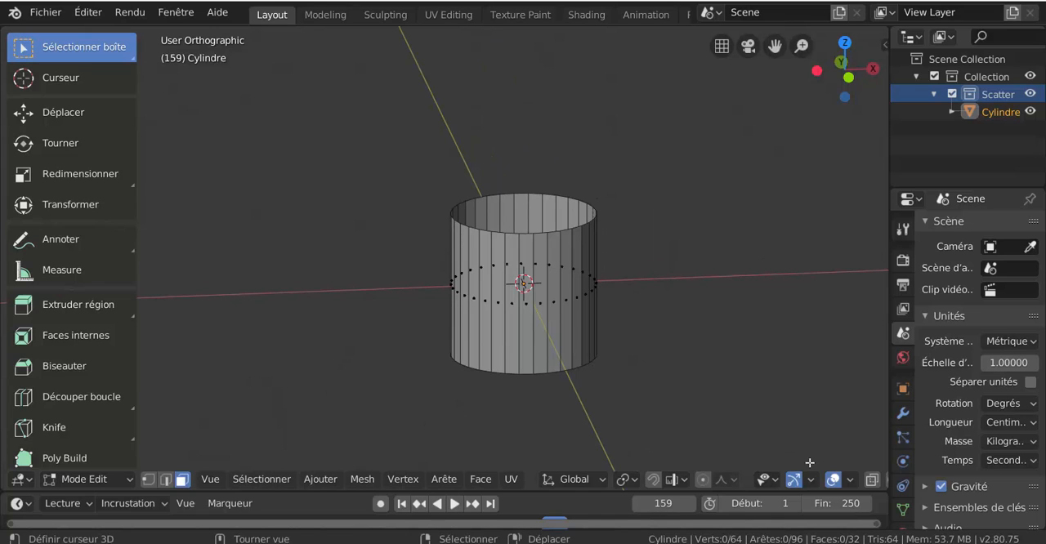
Step: Examine the open cylinder's wall with the viewport overlays hidden and shown, in Object Mode and Edit Mode
{"action": "left_click", "coordinate": [833, 481]}
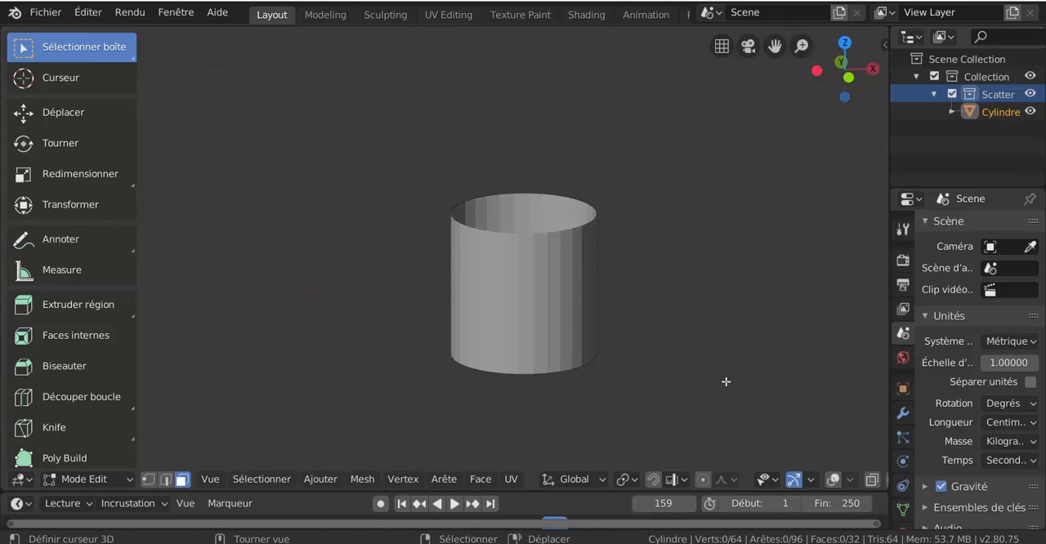
{"action": "key", "text": "ctrl+Tab"}
{"action": "left_click", "coordinate": [695, 388]}
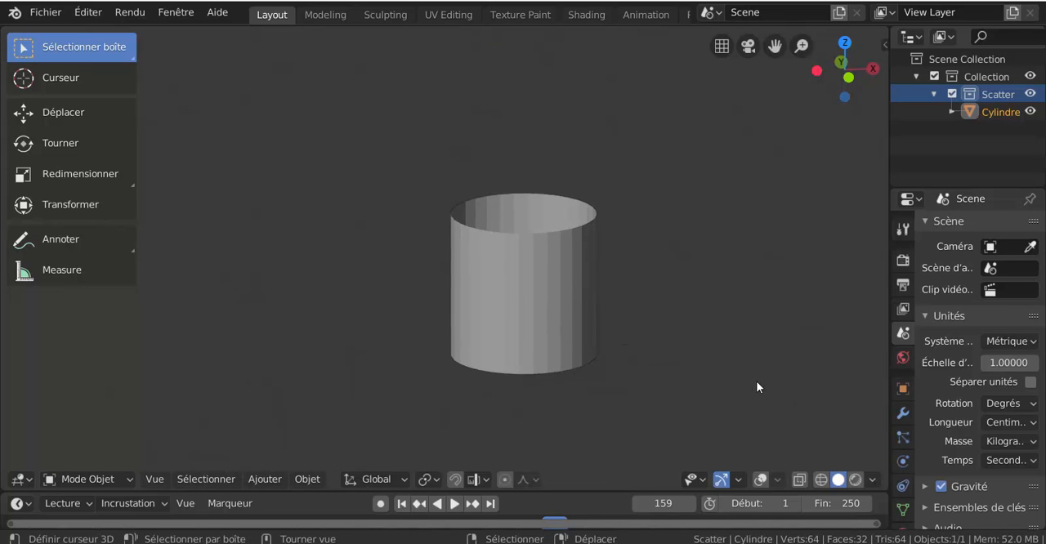
{"action": "key", "text": "Tab"}
{"action": "key", "text": "ctrl+Tab"}
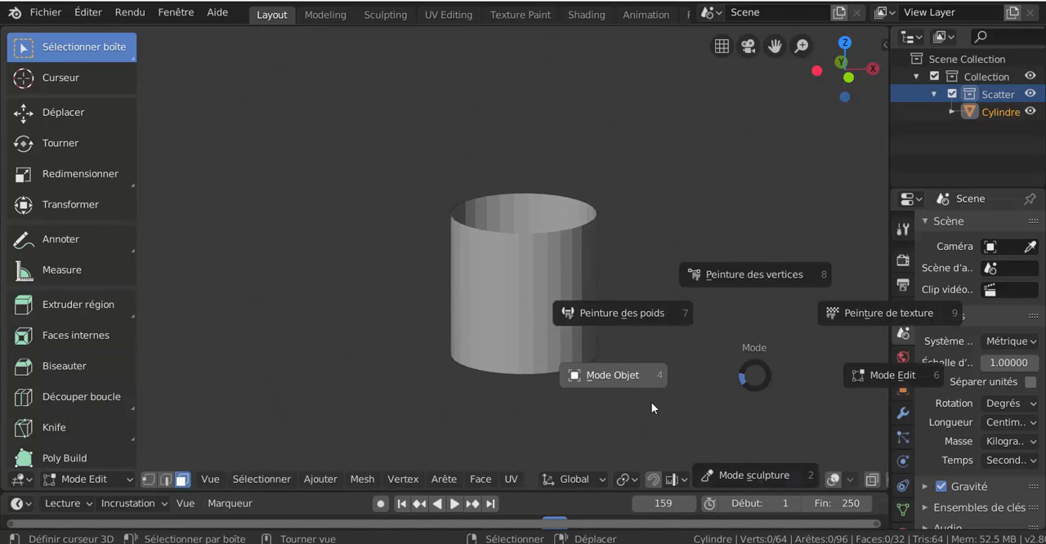
{"action": "key", "text": "Escape"}
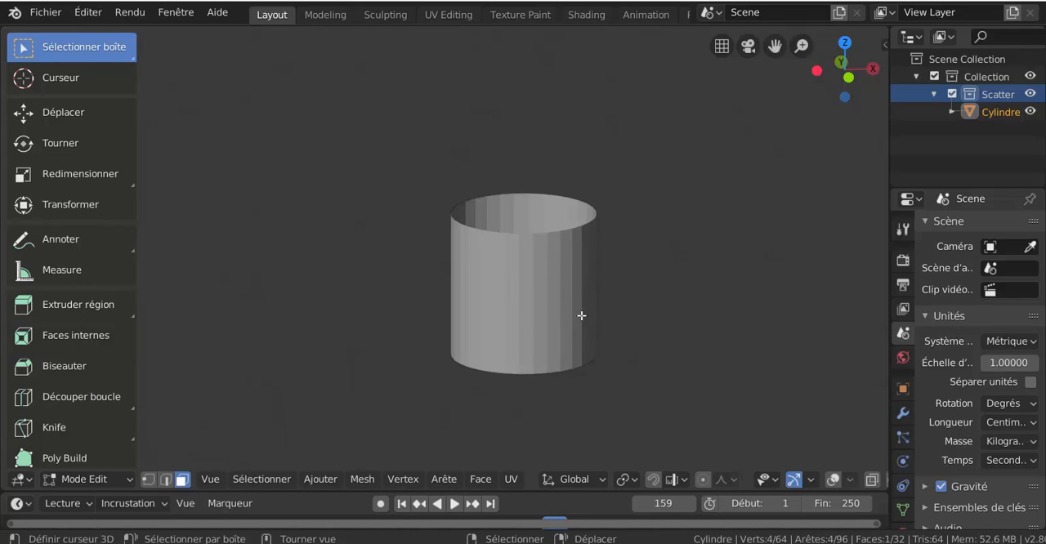
{"action": "left_click", "coordinate": [547, 321]}
{"action": "left_click", "coordinate": [832, 479]}
{"action": "scroll", "coordinate": [576, 314], "scroll_direction": "up", "scroll_amount": 4}
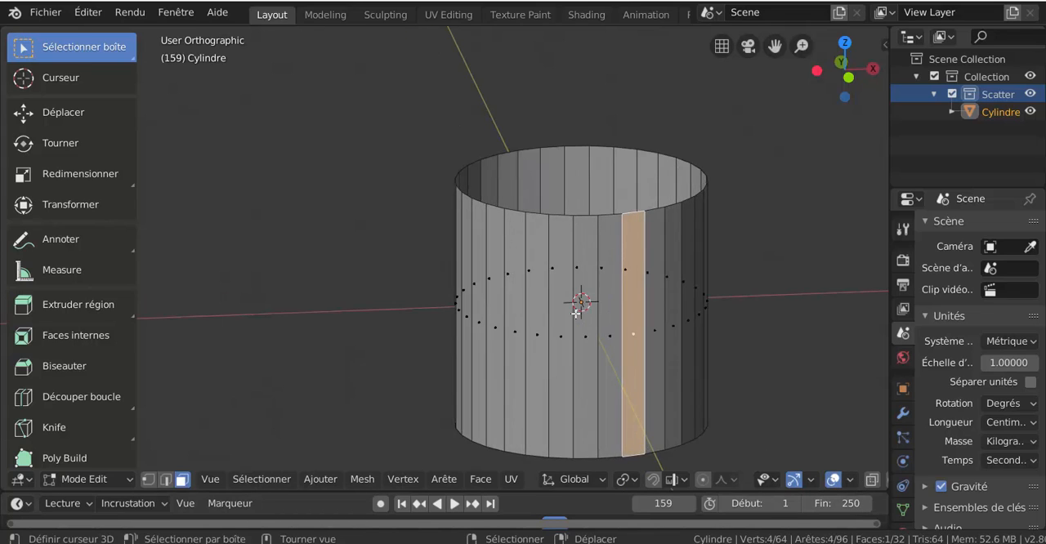
{"action": "scroll", "coordinate": [575, 314], "scroll_direction": "down", "scroll_amount": 3}
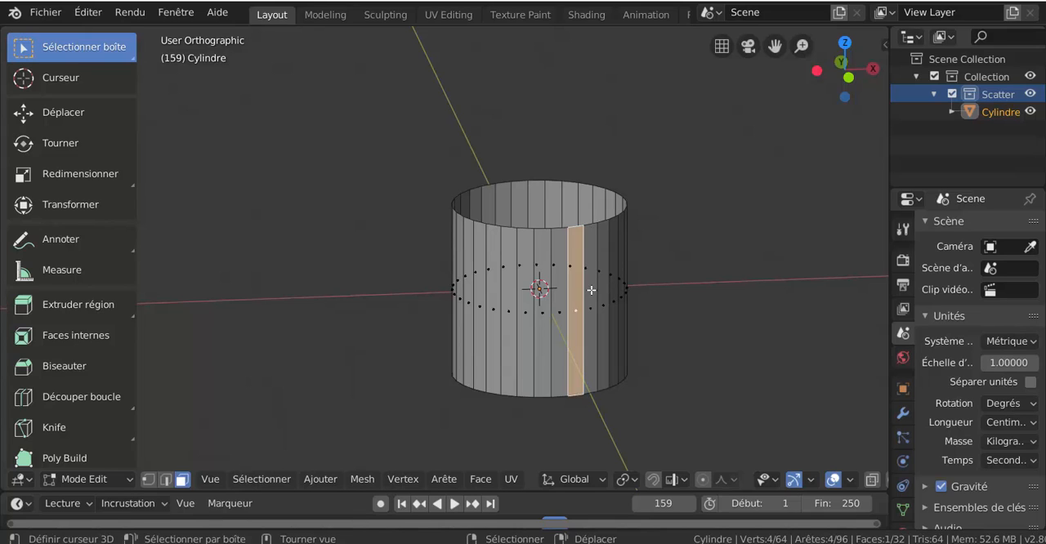
{"action": "middle_click_drag", "start_coordinate": [651, 327], "coordinate": [605, 325], "text": "shift"}
{"action": "scroll", "coordinate": [605, 325], "scroll_direction": "down", "scroll_amount": 3}
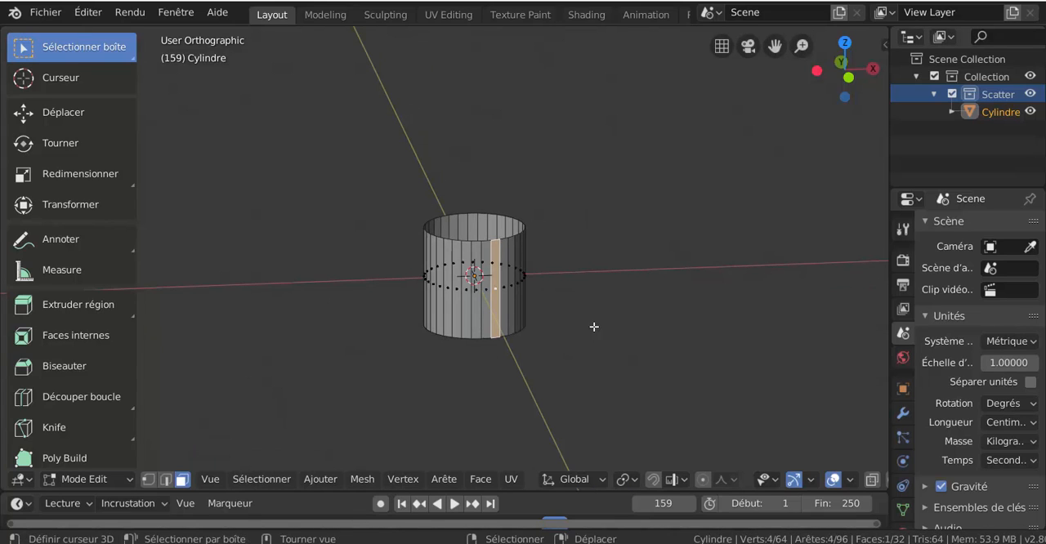
Step: Select all of the cylinder's faces and apply Solidify Faces to give the wall thickness
{"action": "key", "text": "a"}
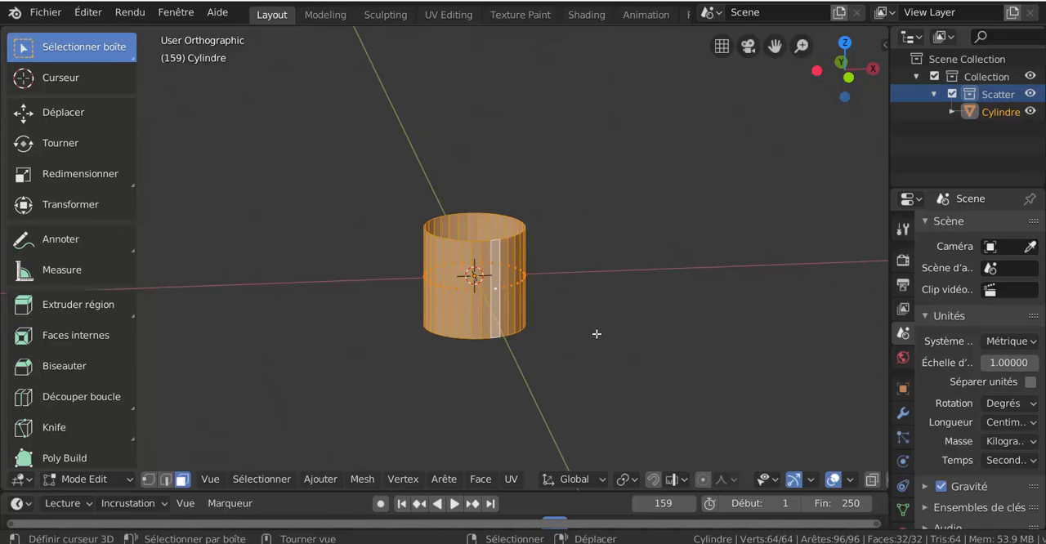
{"action": "left_click", "coordinate": [482, 479]}
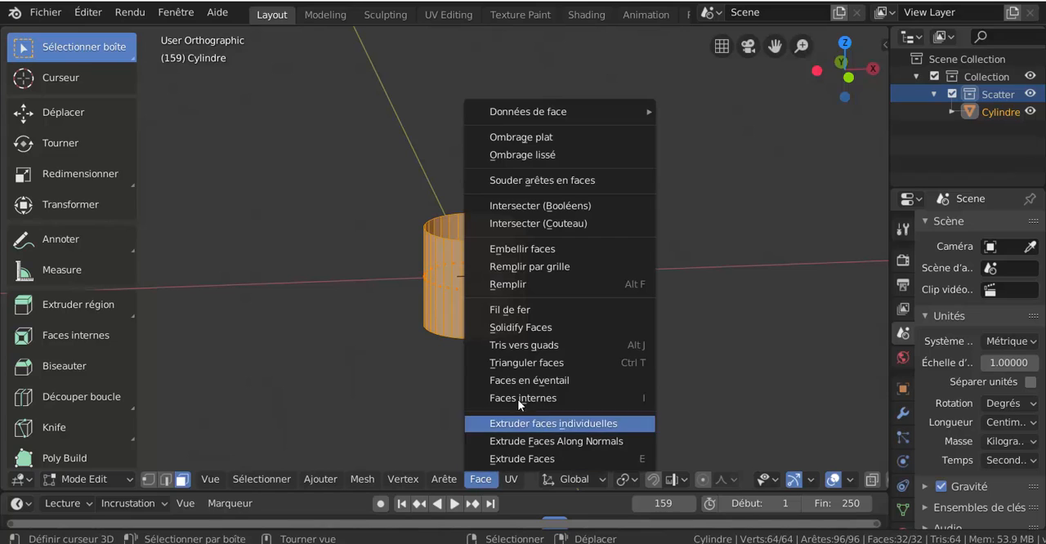
{"action": "left_click", "coordinate": [523, 328]}
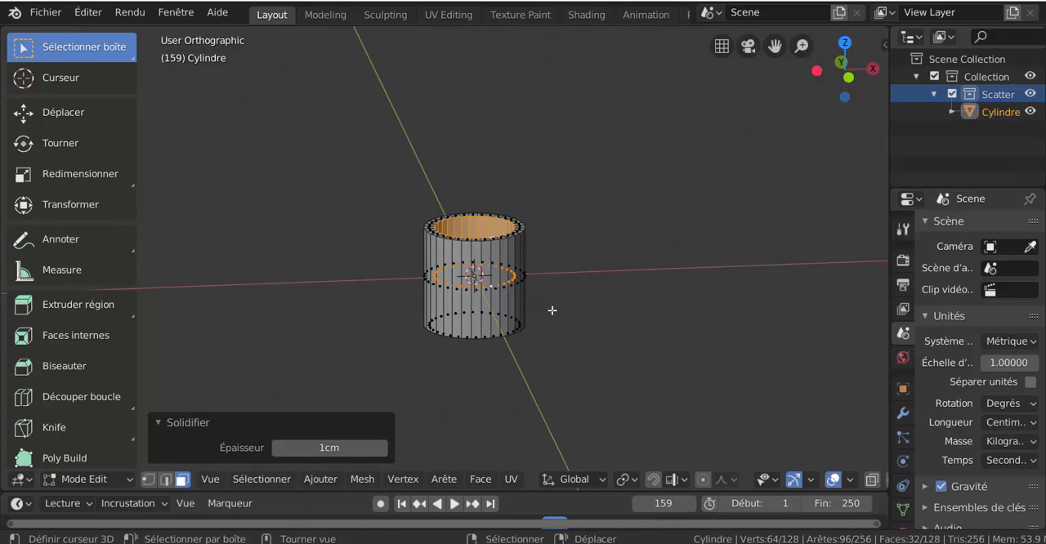
{"action": "middle_click_drag", "start_coordinate": [595, 315], "coordinate": [607, 333]}
{"action": "scroll", "coordinate": [607, 334], "scroll_direction": "up", "scroll_amount": 2}
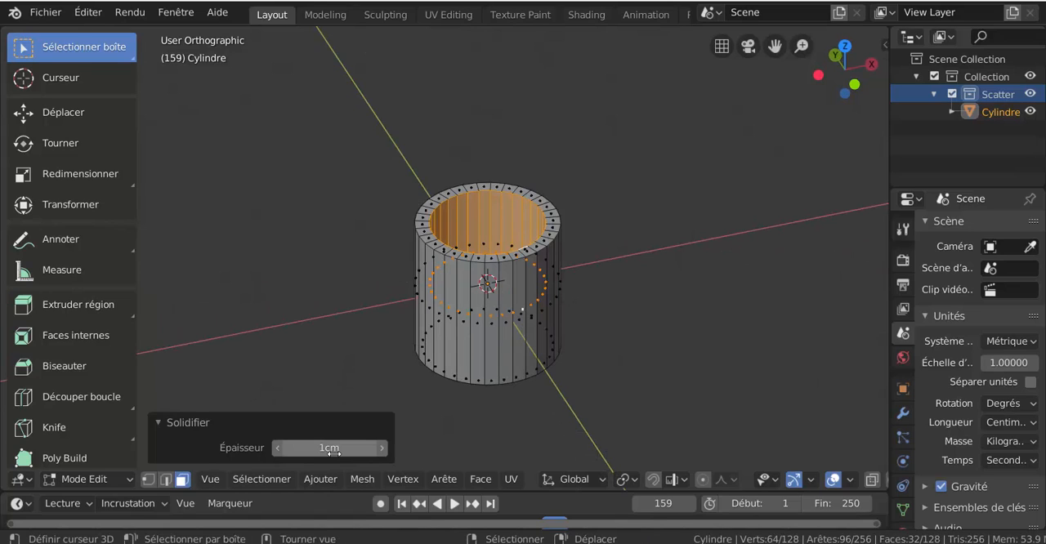
{"action": "scroll", "coordinate": [343, 368], "scroll_direction": "up", "scroll_amount": 2}
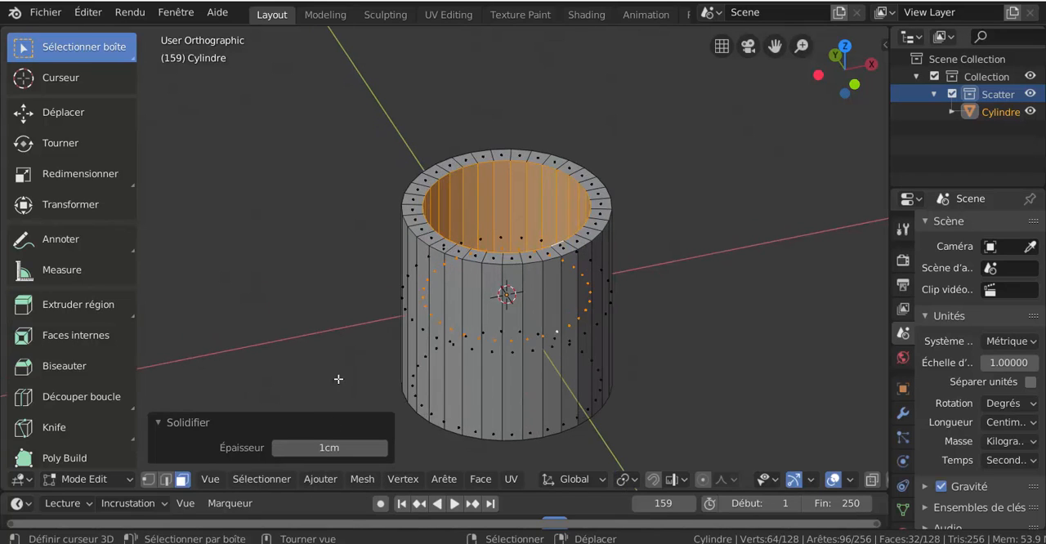
Step: Set the thickness of the solidified wall to 0.3 cm
{"action": "left_click", "coordinate": [328, 448]}
{"action": "key", "text": "BackSpace"}
{"action": "key", "text": "BackSpace"}
{"action": "key", "text": "BackSpace"}
{"action": "type", "text": "0.3"}
{"action": "key", "text": "Return"}
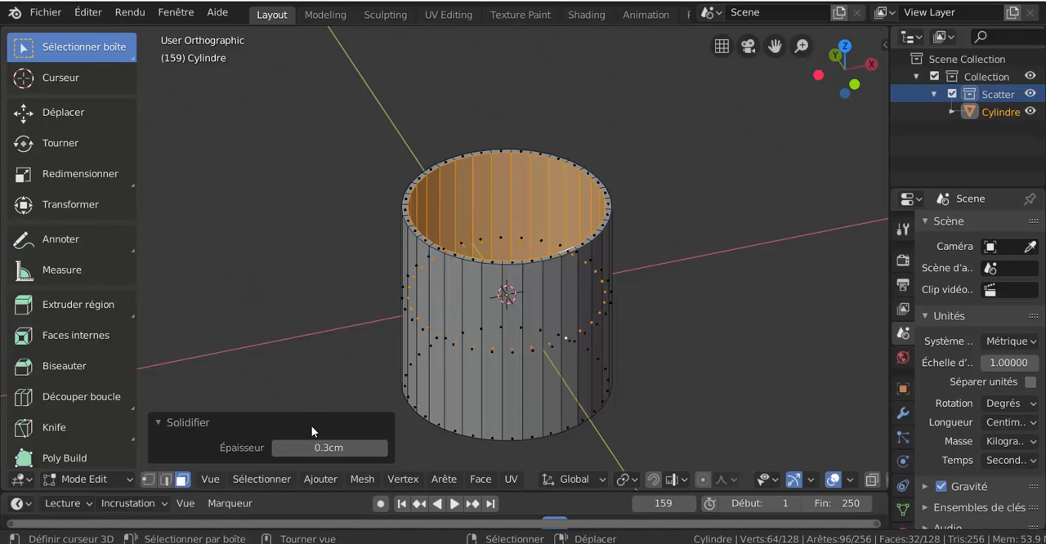
{"action": "scroll", "coordinate": [615, 286], "scroll_direction": "up", "scroll_amount": 1}
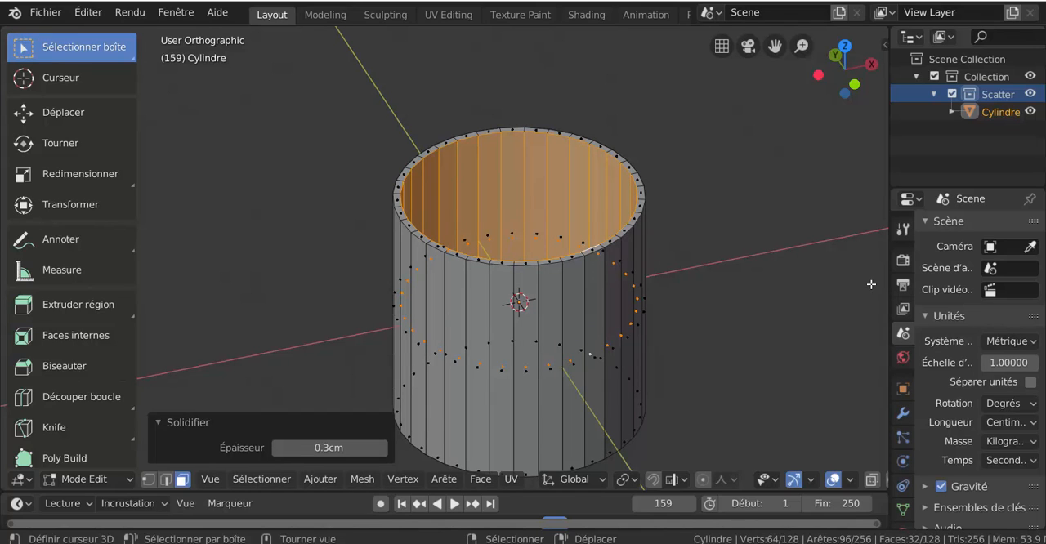
Step: Add a Subdivision Surface modifier to the solidified cylinder
{"action": "left_click_drag", "start_coordinate": [889, 285], "coordinate": [754, 286]}
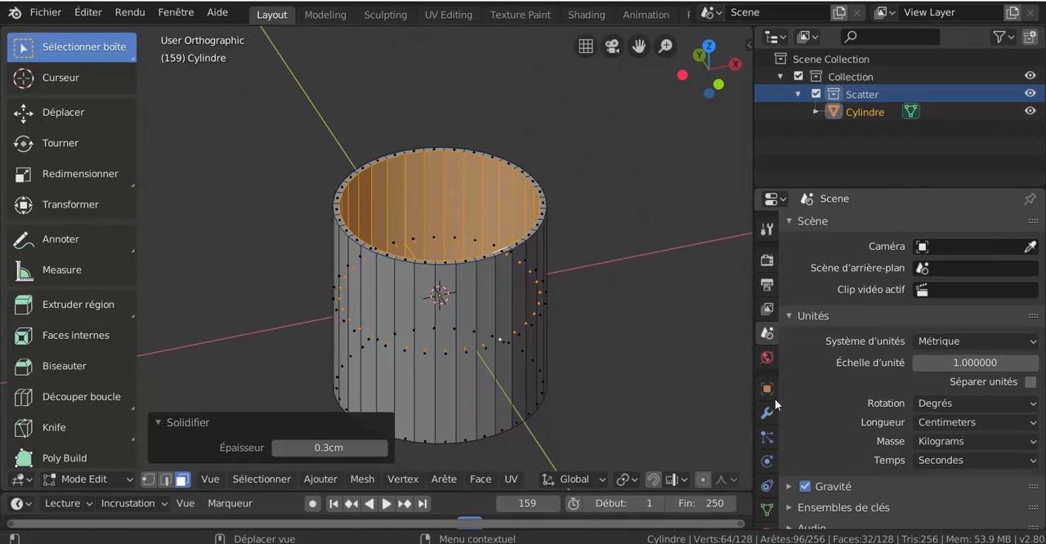
{"action": "left_click", "coordinate": [767, 411]}
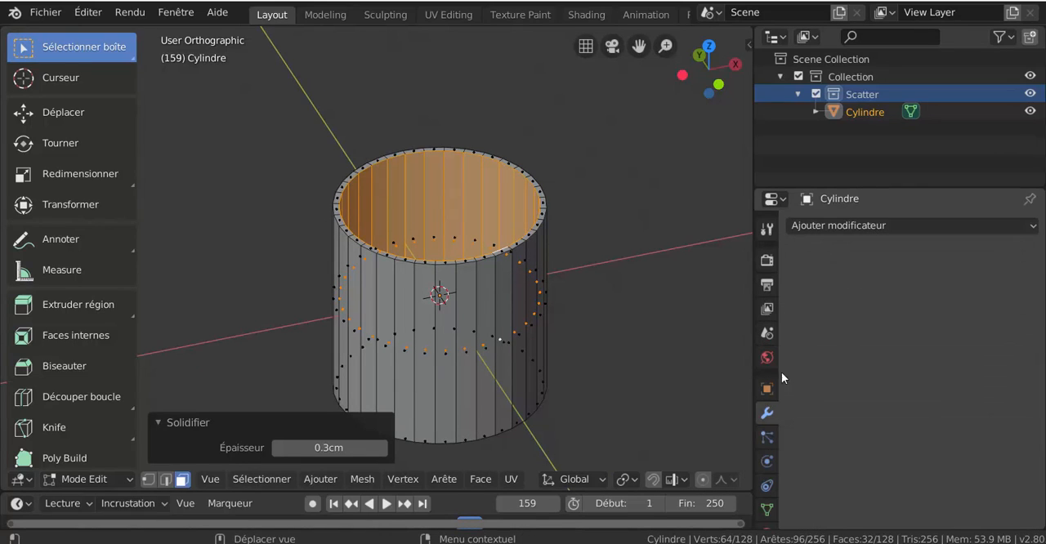
{"action": "left_click", "coordinate": [849, 226]}
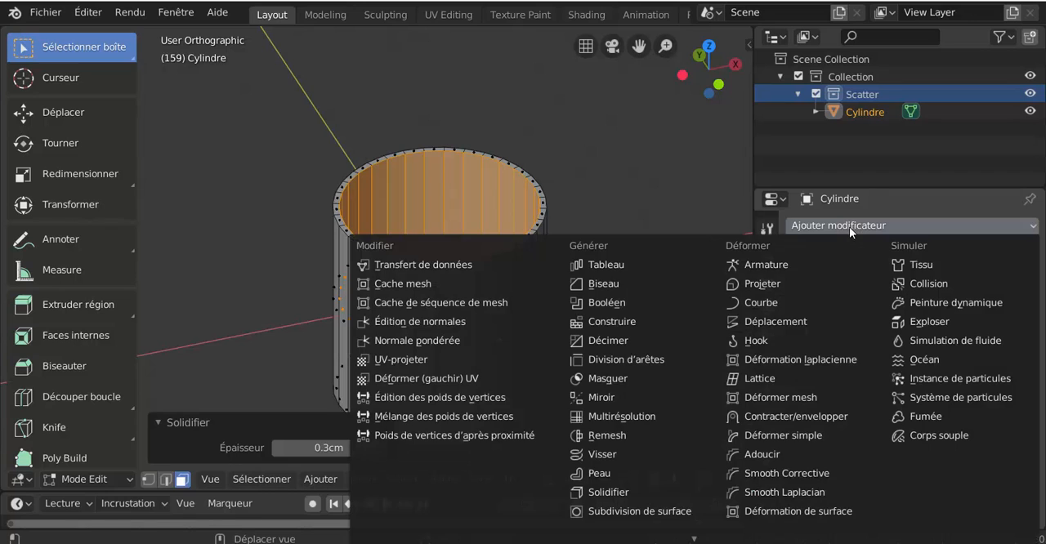
{"action": "left_click", "coordinate": [616, 511]}
Step: Add two evenly spaced loop cuts around the tube's top rim, between its inner and outer walls
{"action": "scroll", "coordinate": [539, 347], "scroll_direction": "up", "scroll_amount": 3}
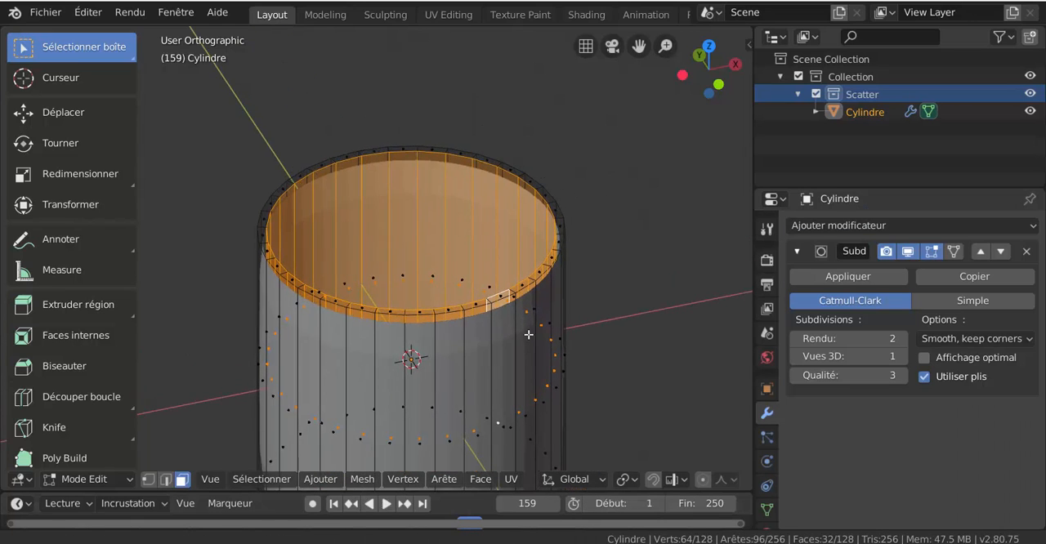
{"action": "scroll", "coordinate": [529, 334], "scroll_direction": "up", "scroll_amount": 2}
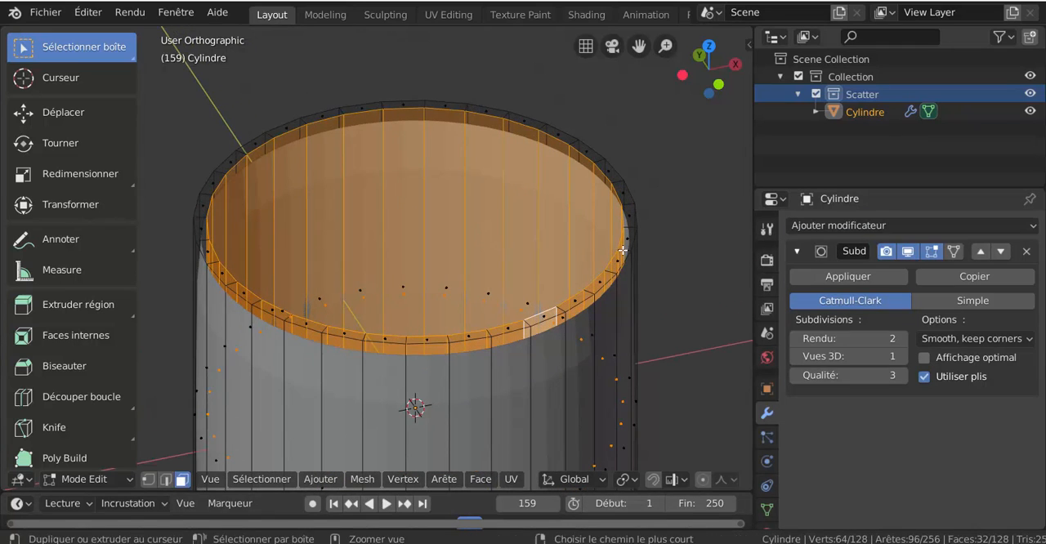
{"action": "key", "text": "ctrl+r"}
{"action": "scroll", "coordinate": [623, 250], "scroll_direction": "up", "scroll_amount": 1}
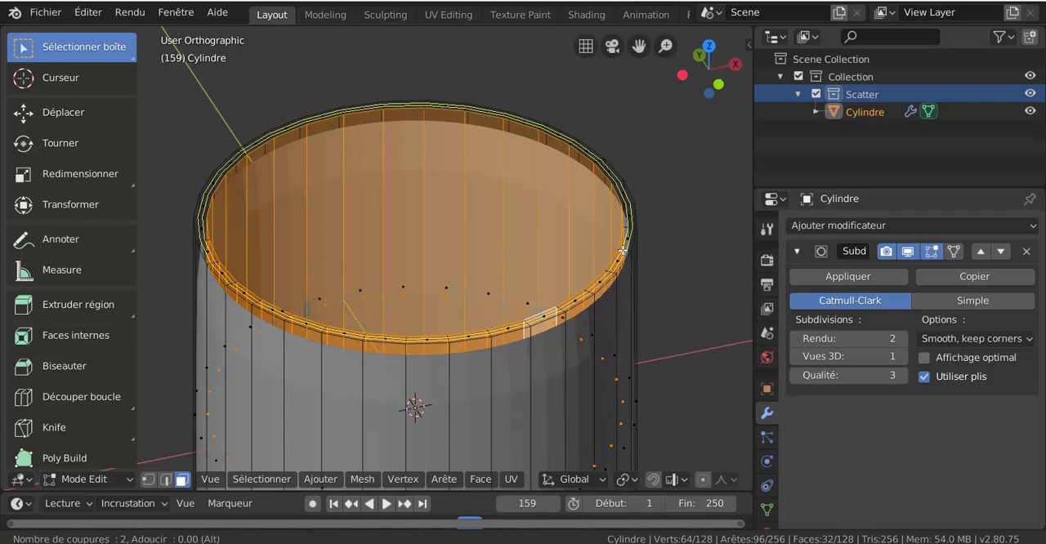
{"action": "left_click", "coordinate": [623, 250]}
{"action": "right_click", "coordinate": [623, 250]}
Step: Add two evenly spaced loop cuts around the tube's bottom rim, between its inner and outer walls
{"action": "scroll", "coordinate": [497, 320], "scroll_direction": "down", "scroll_amount": 4}
{"action": "middle_click_drag", "start_coordinate": [543, 384], "coordinate": [543, 231]}
{"action": "scroll", "coordinate": [521, 320], "scroll_direction": "up", "scroll_amount": 3}
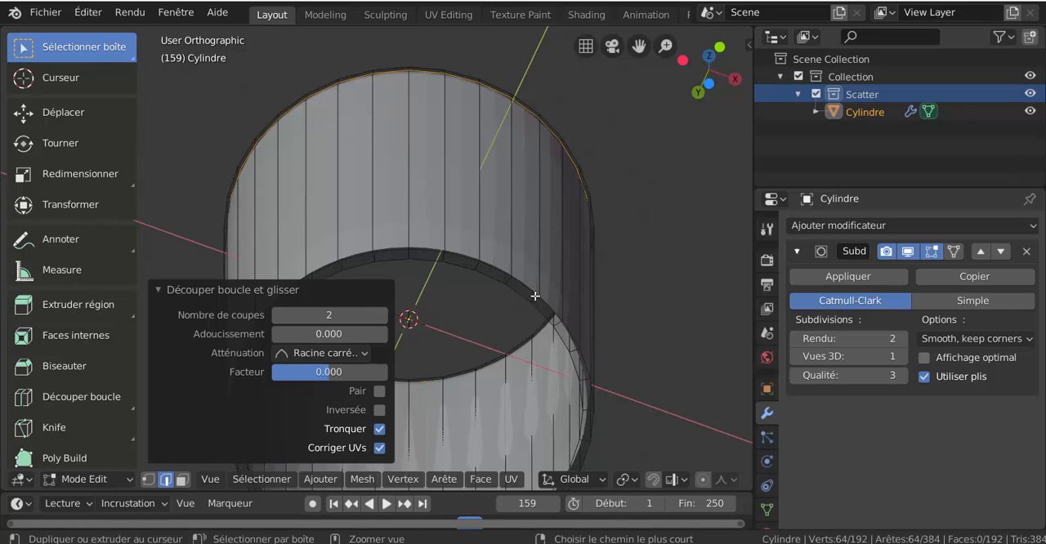
{"action": "key", "text": "ctrl+r"}
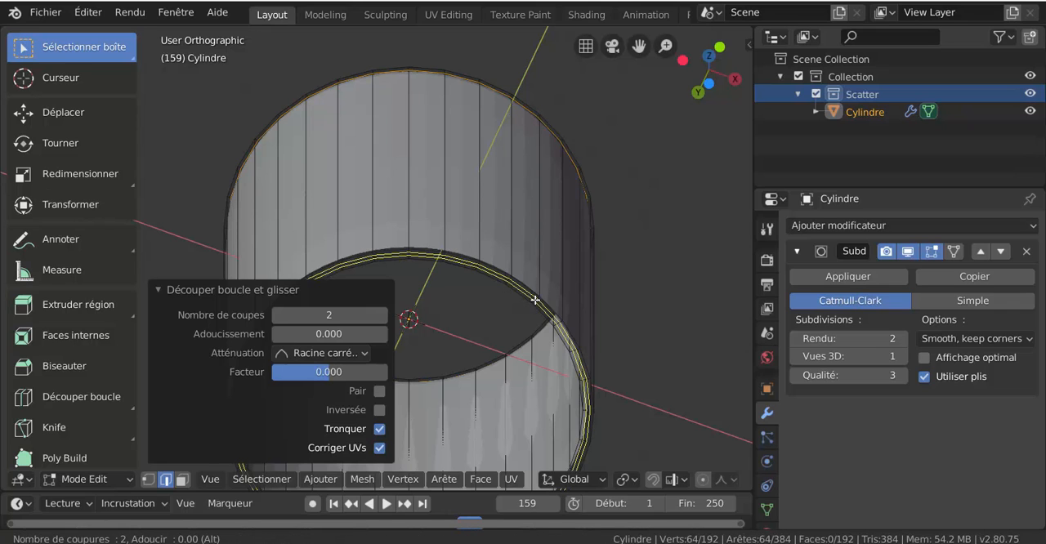
{"action": "left_click", "coordinate": [534, 300]}
{"action": "right_click", "coordinate": [534, 300]}
{"action": "middle_click_drag", "start_coordinate": [534, 300], "coordinate": [568, 351]}
{"action": "middle_click_drag", "start_coordinate": [530, 253], "coordinate": [553, 320]}
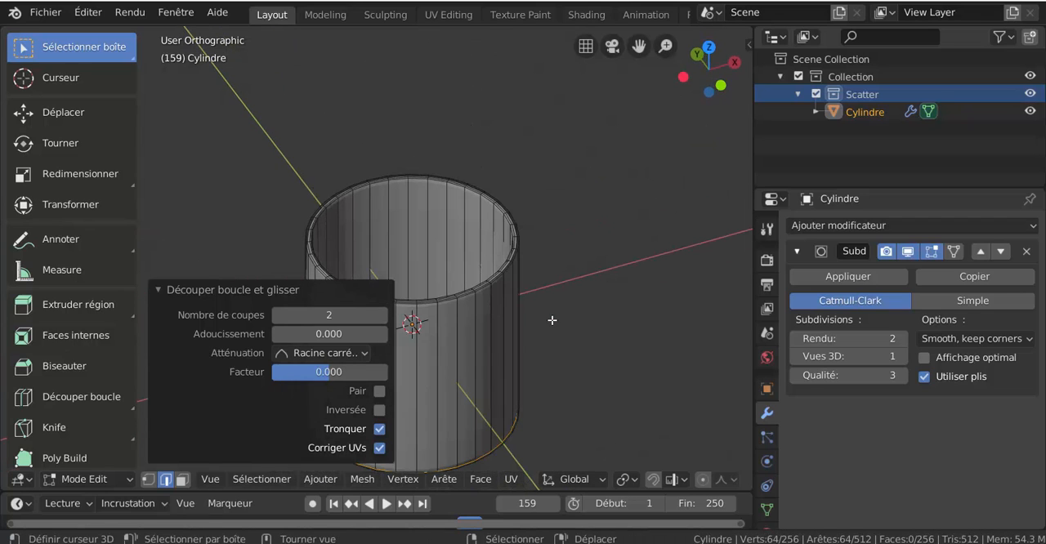
Step: Set up an enlarged front view of the tube in vertex selection mode, with the loop cut settings collapsed
{"action": "key", "text": "KP_1"}
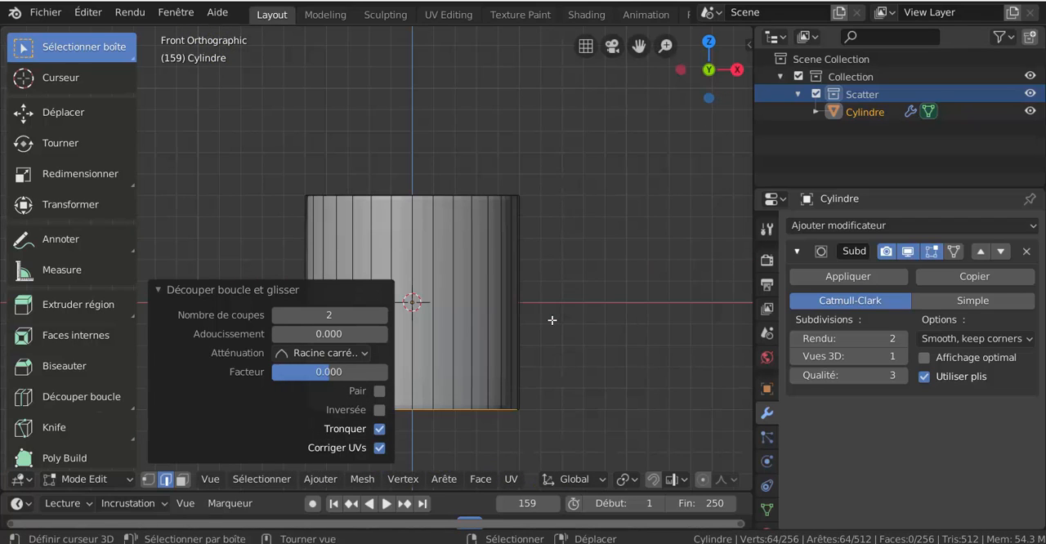
{"action": "left_click", "coordinate": [201, 290]}
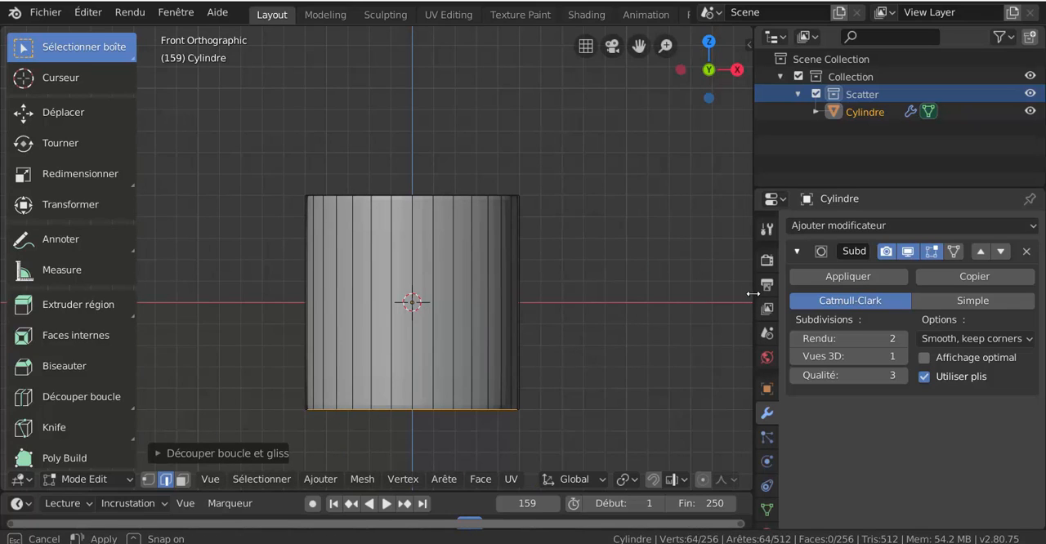
{"action": "left_click_drag", "start_coordinate": [752, 295], "coordinate": [842, 297]}
{"action": "middle_click_drag", "start_coordinate": [288, 320], "coordinate": [227, 355], "text": "shift"}
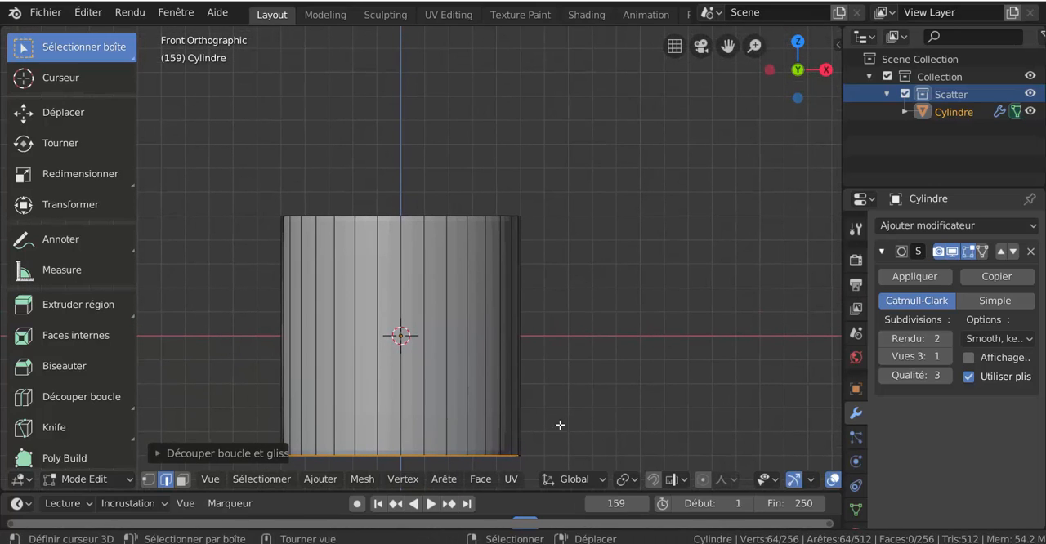
{"action": "left_click", "coordinate": [149, 482]}
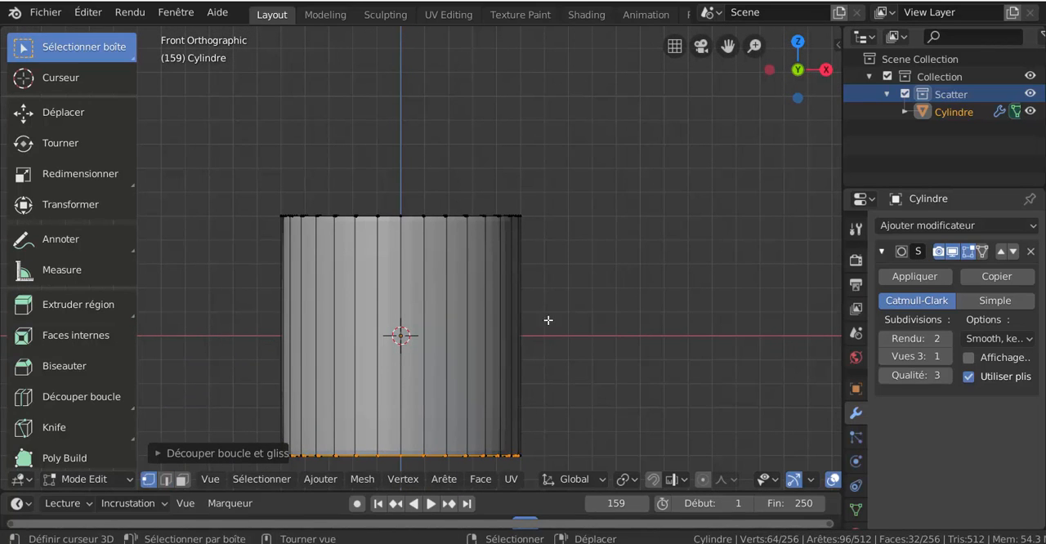
Step: Circle-select all vertices of the tube's top rim in wireframe display, and return to solid display
{"action": "key", "text": "z"}
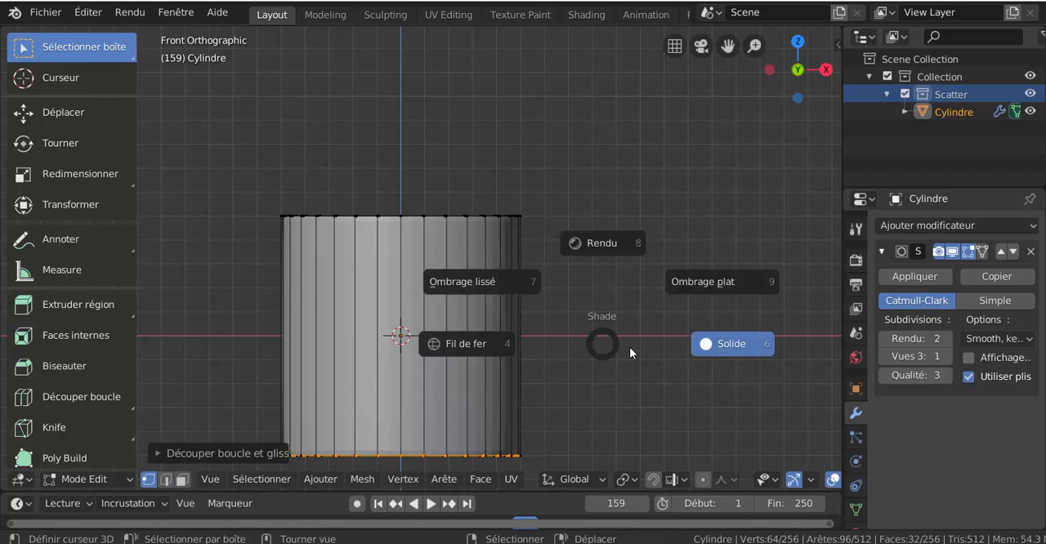
{"action": "left_click", "coordinate": [567, 349]}
{"action": "left_click", "coordinate": [578, 354]}
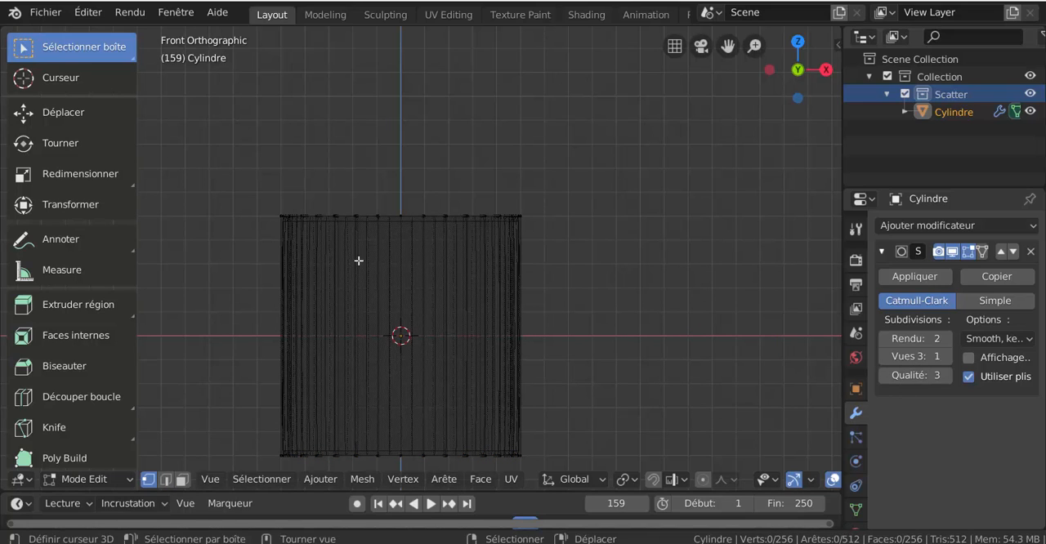
{"action": "key", "text": "c"}
{"action": "left_click_drag", "start_coordinate": [240, 220], "coordinate": [539, 217]}
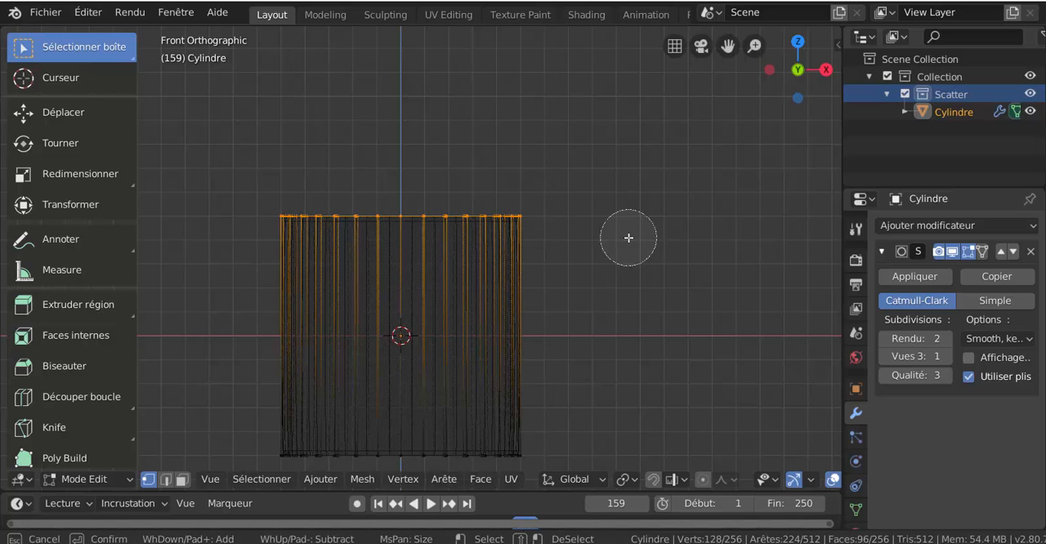
{"action": "key", "text": "Escape"}
{"action": "key", "text": "z"}
{"action": "left_click", "coordinate": [721, 352]}
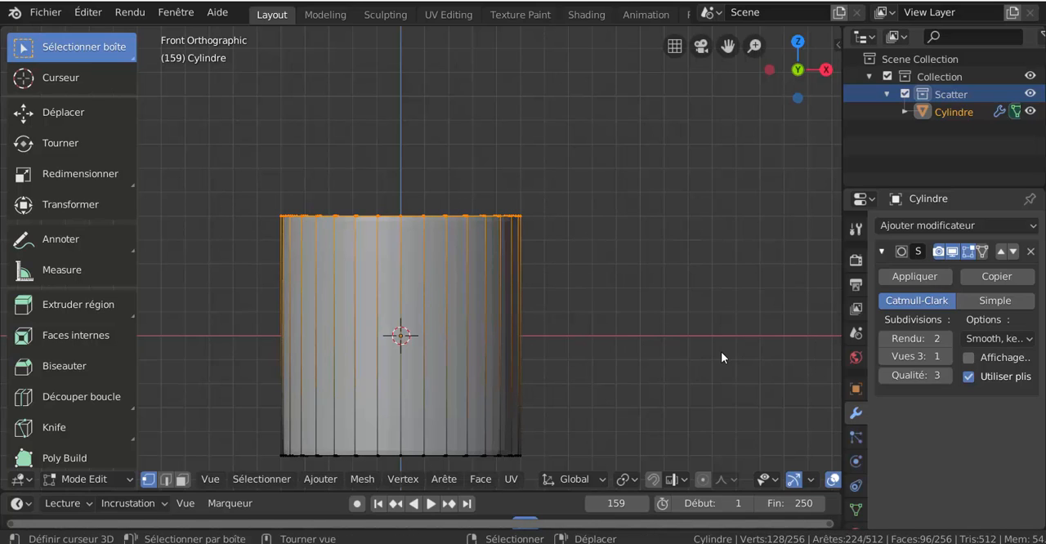
Step: Use Extrude to Cursor on the top rim to bend the tube out toward +X and curl it up and back
{"action": "left_click", "coordinate": [81, 476]}
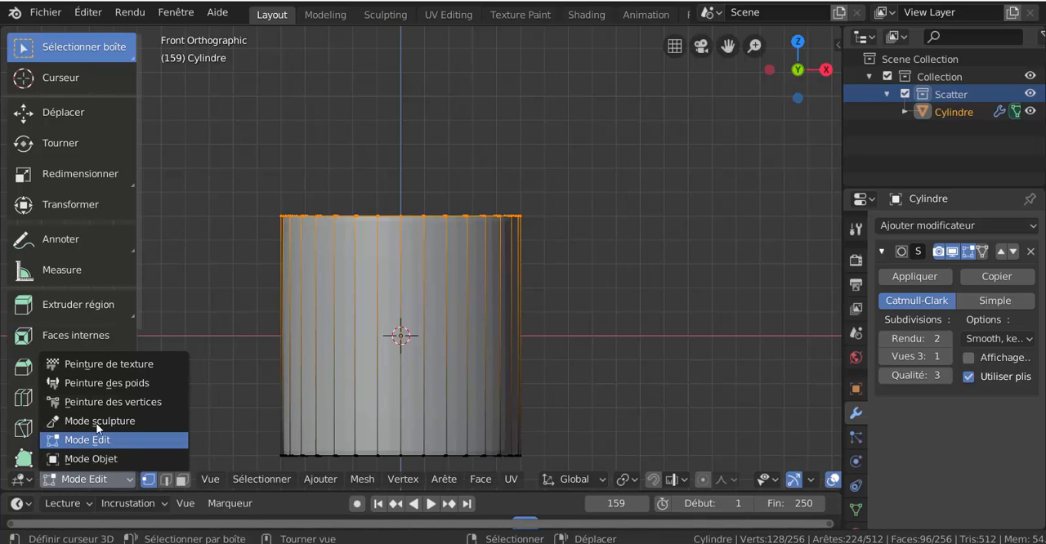
{"action": "scroll", "coordinate": [633, 285], "scroll_direction": "down", "scroll_amount": 5}
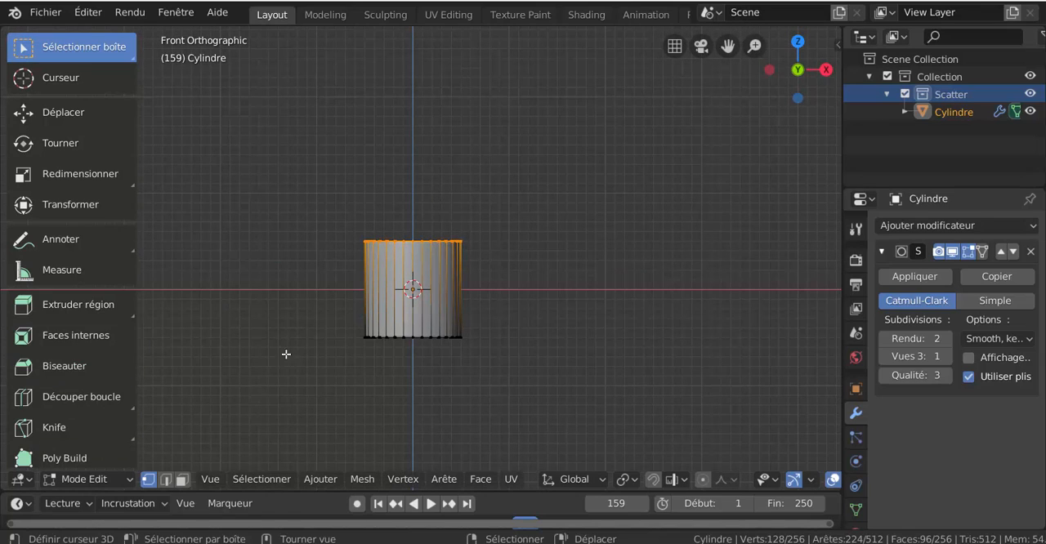
{"action": "left_click", "coordinate": [68, 305]}
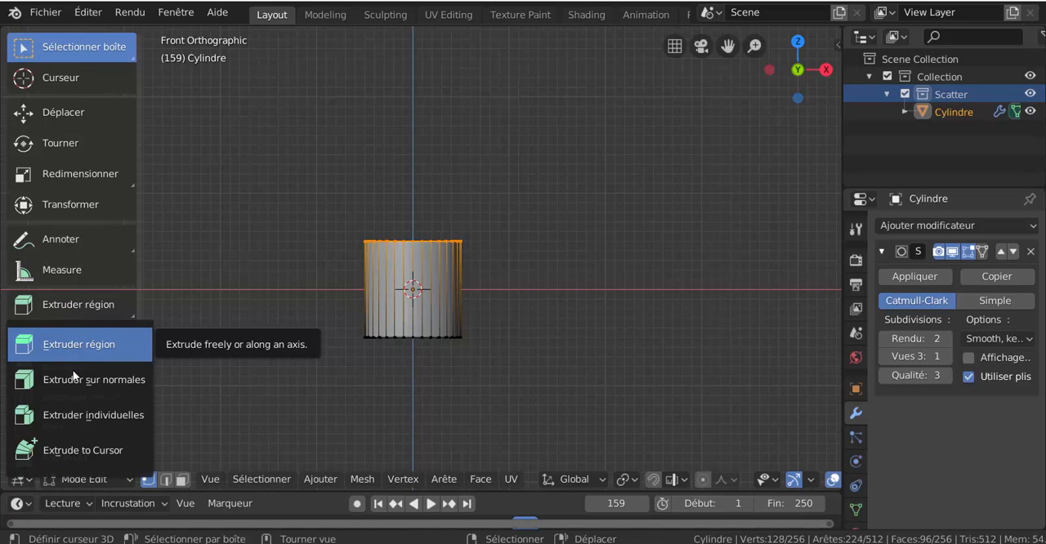
{"action": "left_click", "coordinate": [63, 450]}
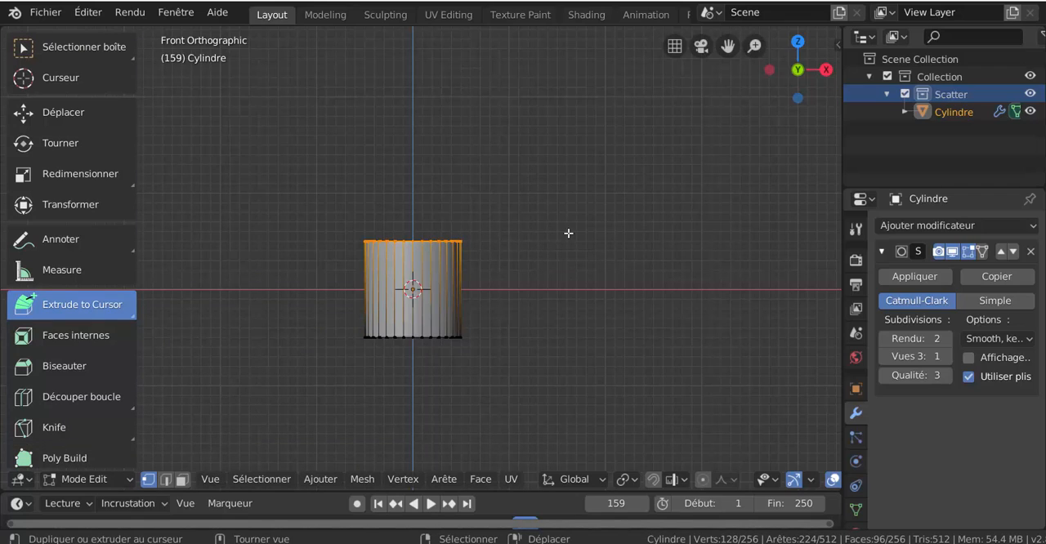
{"action": "middle_click_drag", "start_coordinate": [546, 264], "coordinate": [502, 267], "text": "shift"}
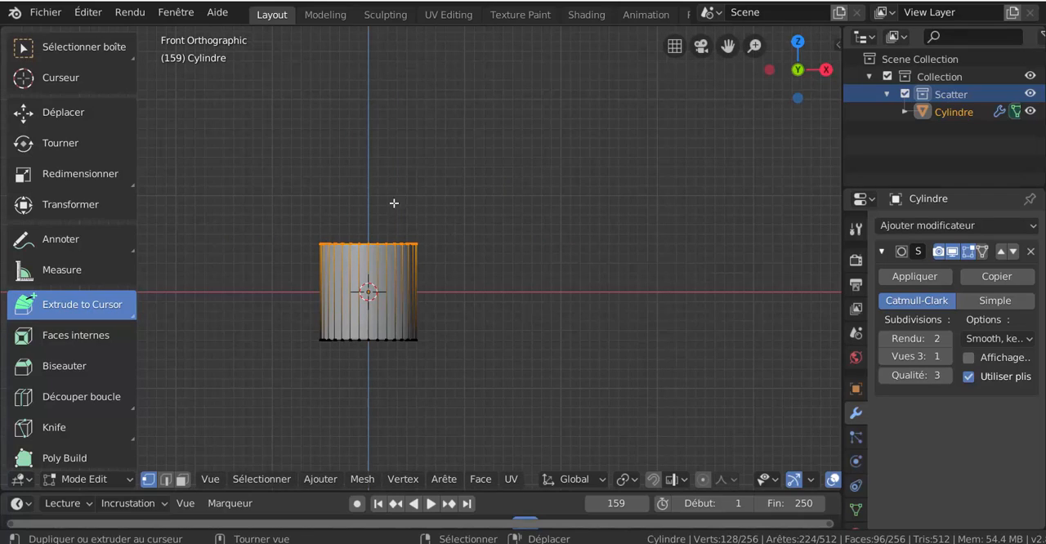
{"action": "left_click", "coordinate": [475, 235]}
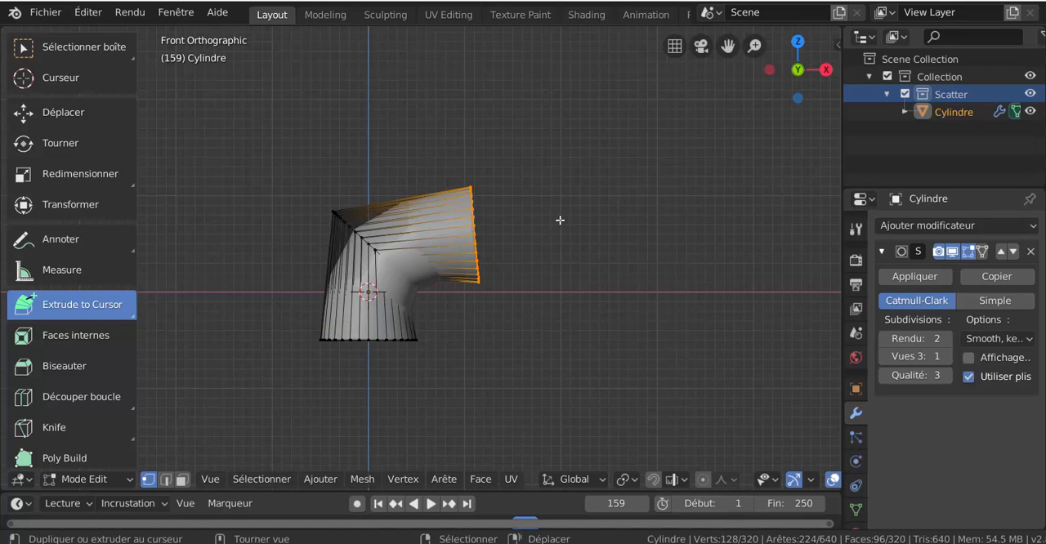
{"action": "left_click", "coordinate": [569, 185]}
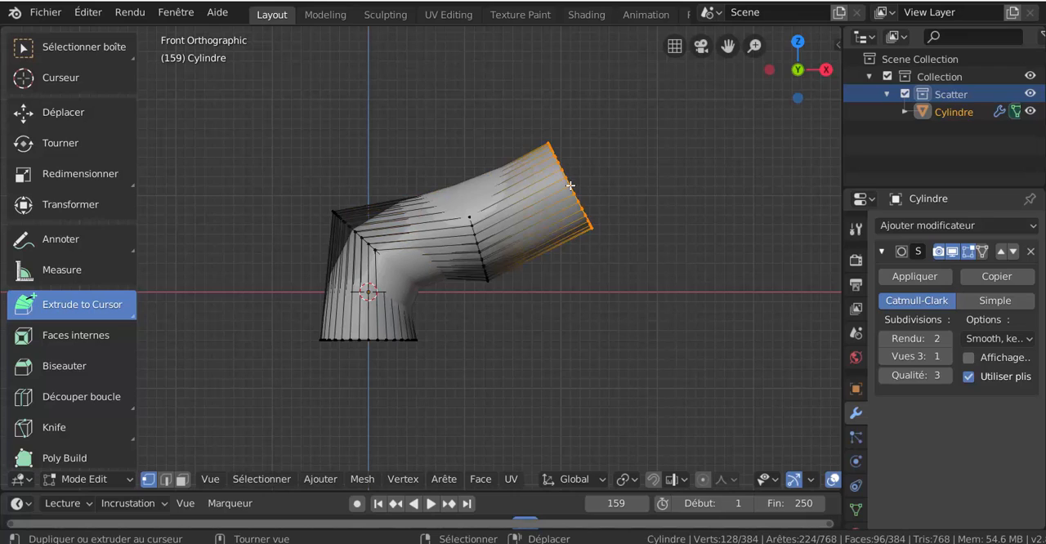
{"action": "left_click", "coordinate": [571, 140]}
{"action": "left_click", "coordinate": [565, 117]}
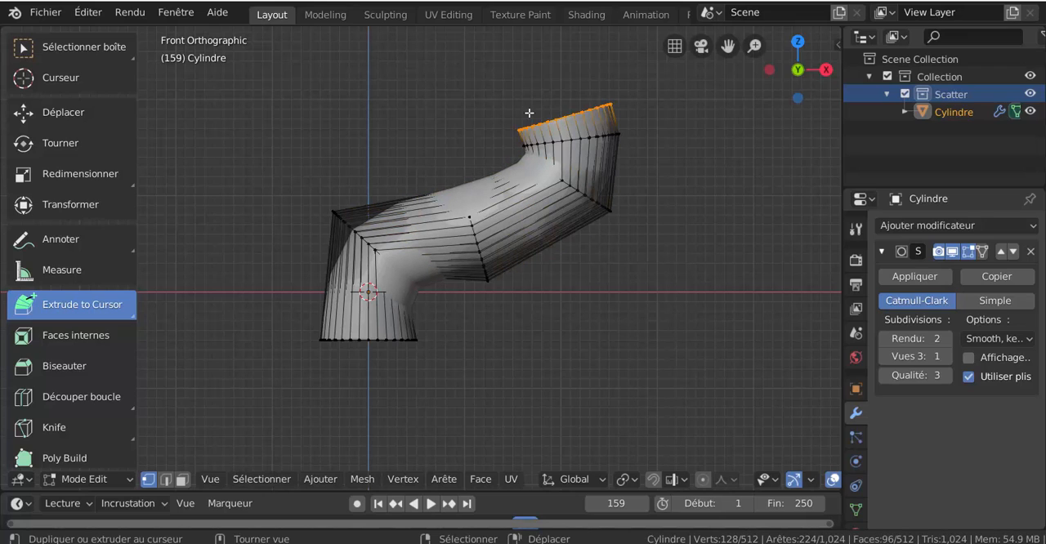
{"action": "left_click", "coordinate": [504, 118]}
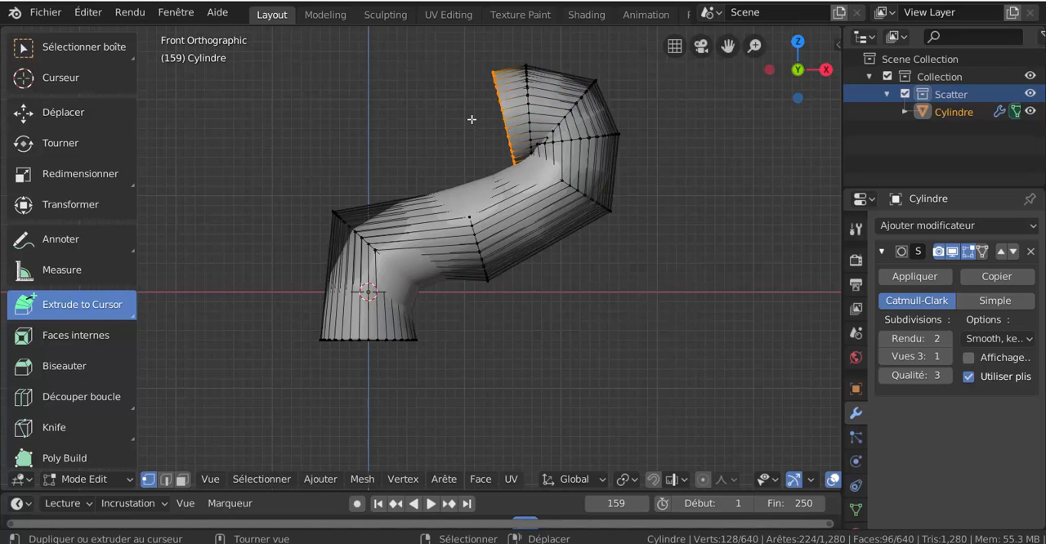
Step: Extrude the open end in successive segments across the Z axis toward -X to form the pipe's upper run
{"action": "left_click", "coordinate": [471, 119]}
{"action": "left_click", "coordinate": [438, 117]}
{"action": "left_click", "coordinate": [398, 116]}
{"action": "left_click", "coordinate": [317, 124]}
{"action": "left_click", "coordinate": [312, 127]}
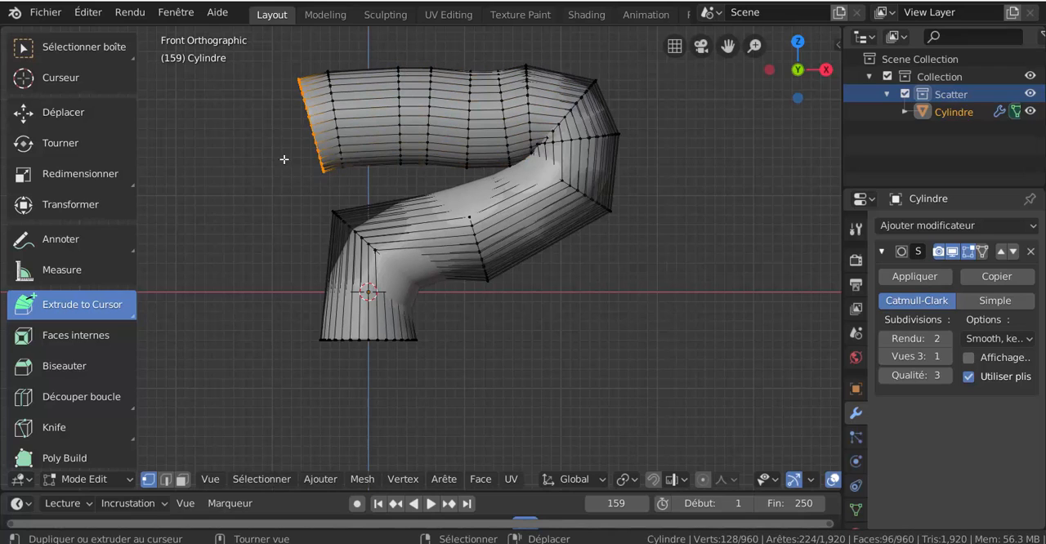
Step: Extrude the open end around a bend and downward in segments on the -X side, slightly past the X axis
{"action": "left_click", "coordinate": [285, 158]}
{"action": "left_click", "coordinate": [271, 179]}
{"action": "left_click", "coordinate": [259, 188]}
{"action": "left_click", "coordinate": [246, 244]}
{"action": "left_click", "coordinate": [242, 273]}
{"action": "left_click", "coordinate": [242, 319]}
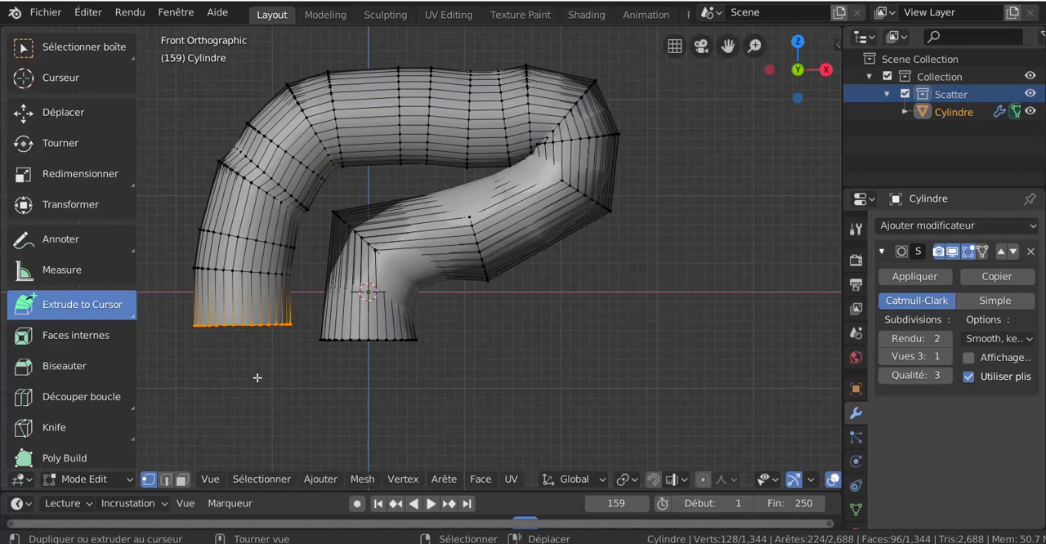
Step: Extrude the open end around the lower bend and toward +X in segments, passing beneath the original cylinder
{"action": "left_click", "coordinate": [256, 378]}
{"action": "left_click", "coordinate": [315, 398]}
{"action": "left_click", "coordinate": [401, 407]}
{"action": "left_click", "coordinate": [486, 407]}
{"action": "left_click", "coordinate": [548, 400]}
{"action": "left_click", "coordinate": [617, 393]}
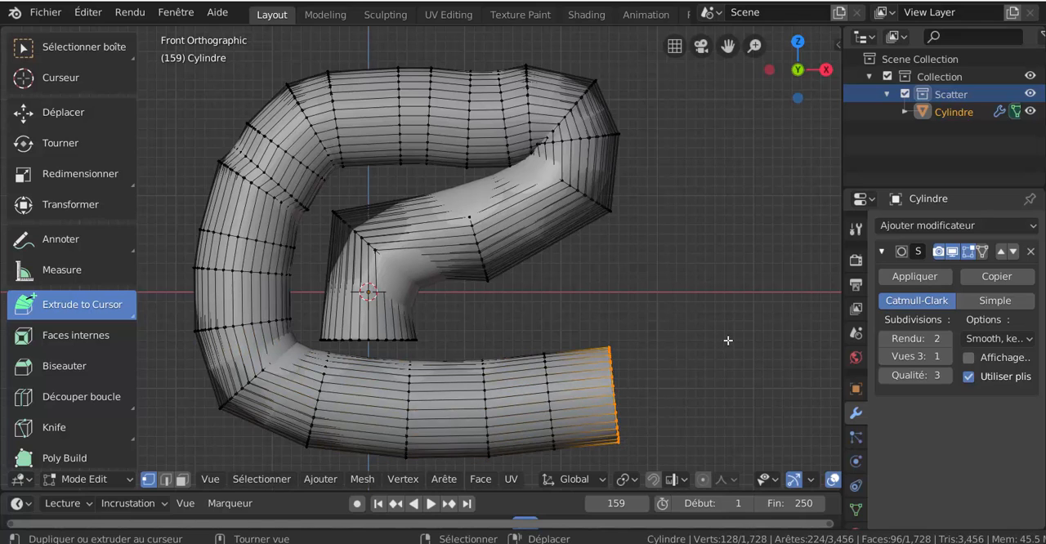
Step: Switch the pipe to Object Mode and apply smooth shading
{"action": "middle_click_drag", "start_coordinate": [729, 341], "coordinate": [625, 306]}
{"action": "key", "text": "ctrl+Tab"}
{"action": "left_click", "coordinate": [587, 309]}
{"action": "scroll", "coordinate": [632, 306], "scroll_direction": "down", "scroll_amount": 3}
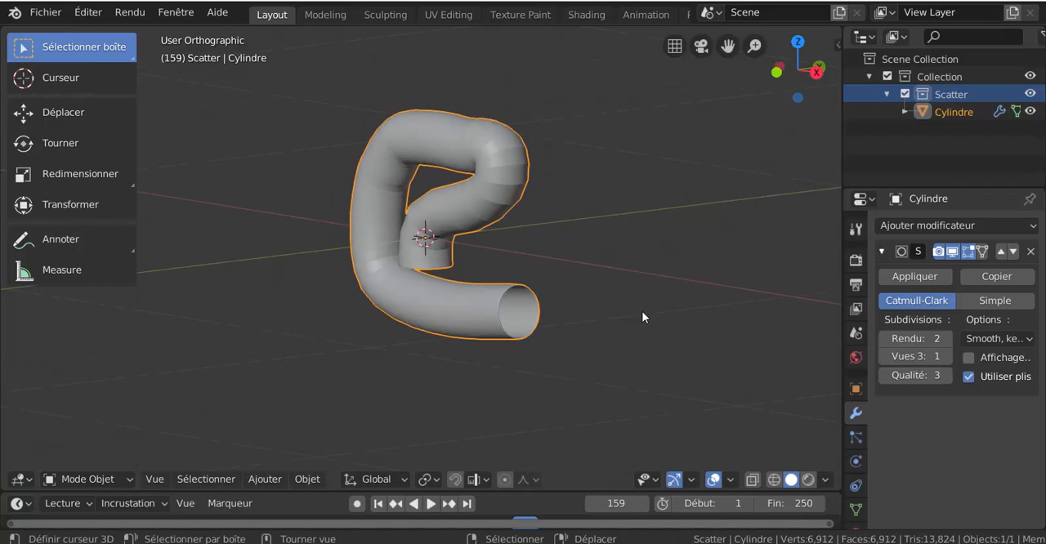
{"action": "key", "text": "z"}
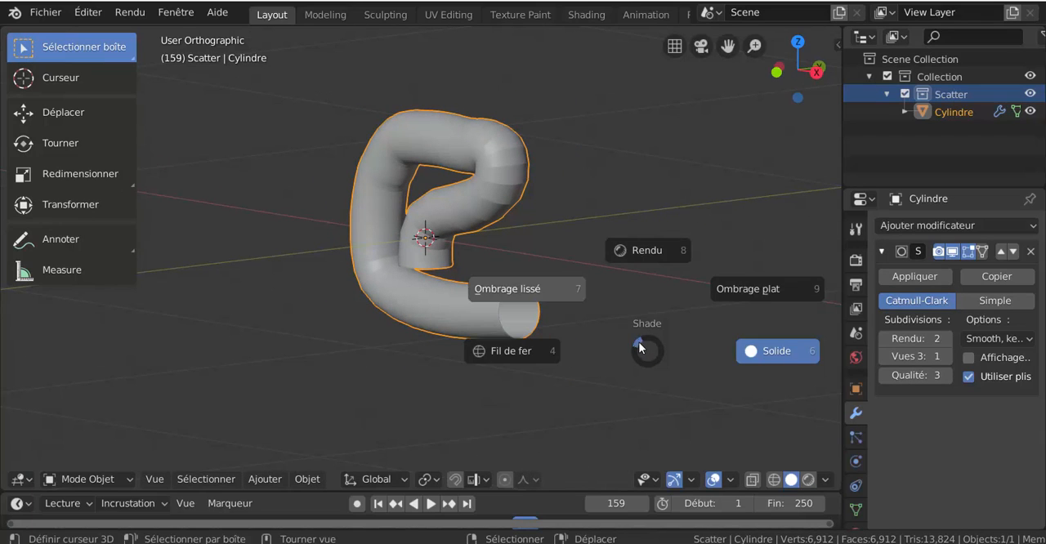
{"action": "left_click", "coordinate": [636, 334]}
Step: Set the Subdivision Surface modifier's viewport level to 2
{"action": "middle_click_drag", "start_coordinate": [553, 301], "coordinate": [605, 304]}
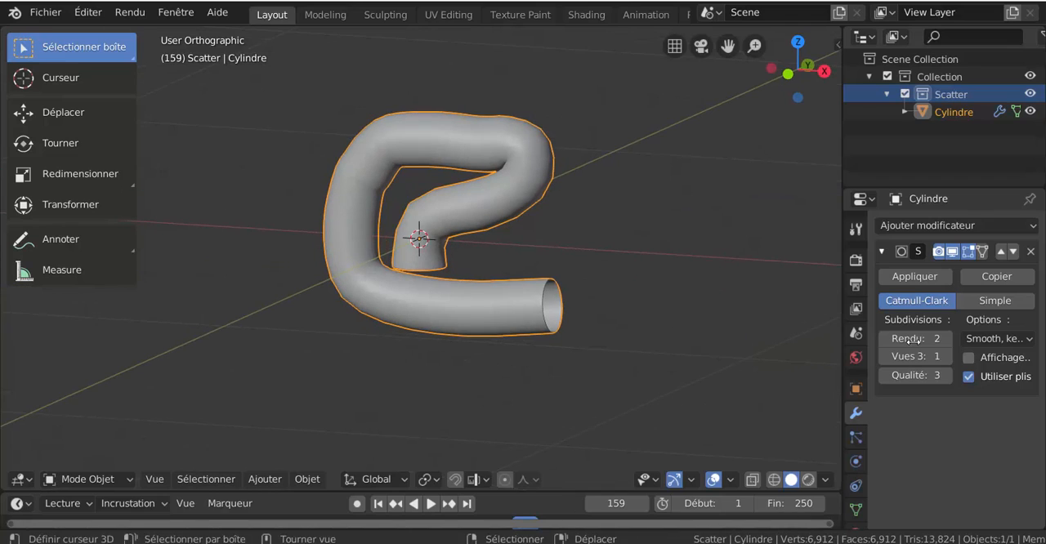
{"action": "left_click", "coordinate": [945, 356]}
{"action": "left_click", "coordinate": [945, 357]}
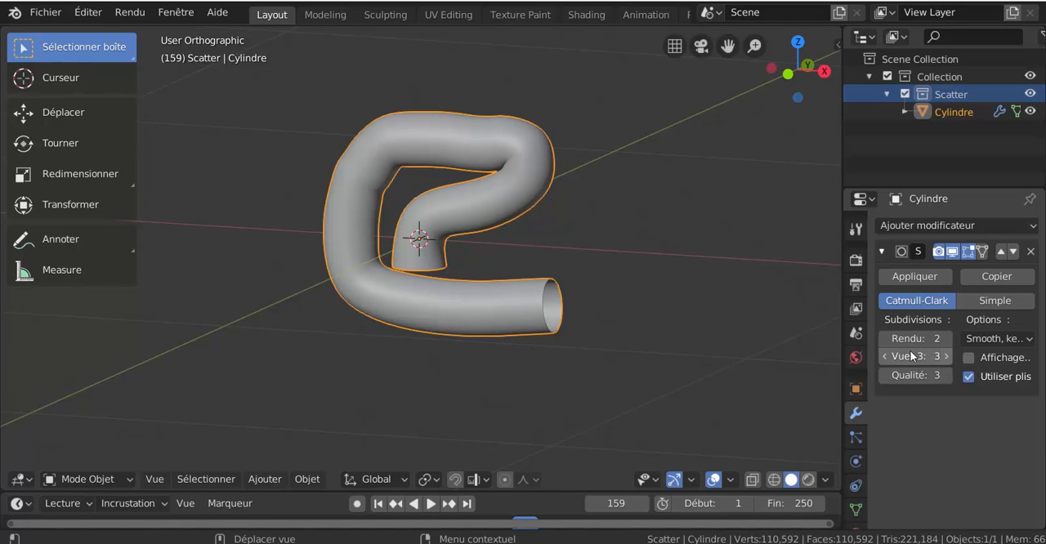
{"action": "left_click", "coordinate": [885, 358]}
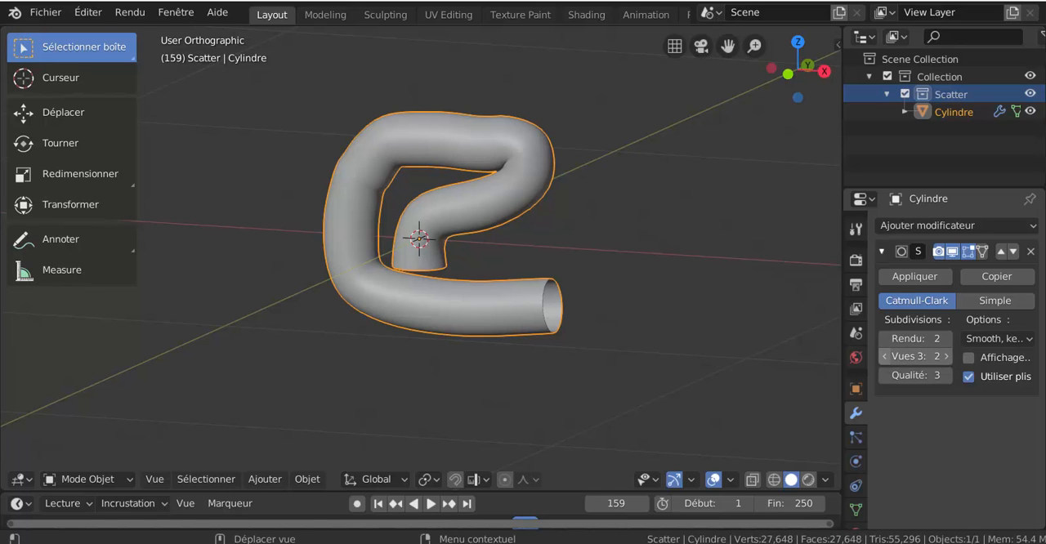
{"action": "middle_click_drag", "start_coordinate": [352, 147], "coordinate": [417, 163]}
{"action": "key", "text": "ctrl+Tab"}
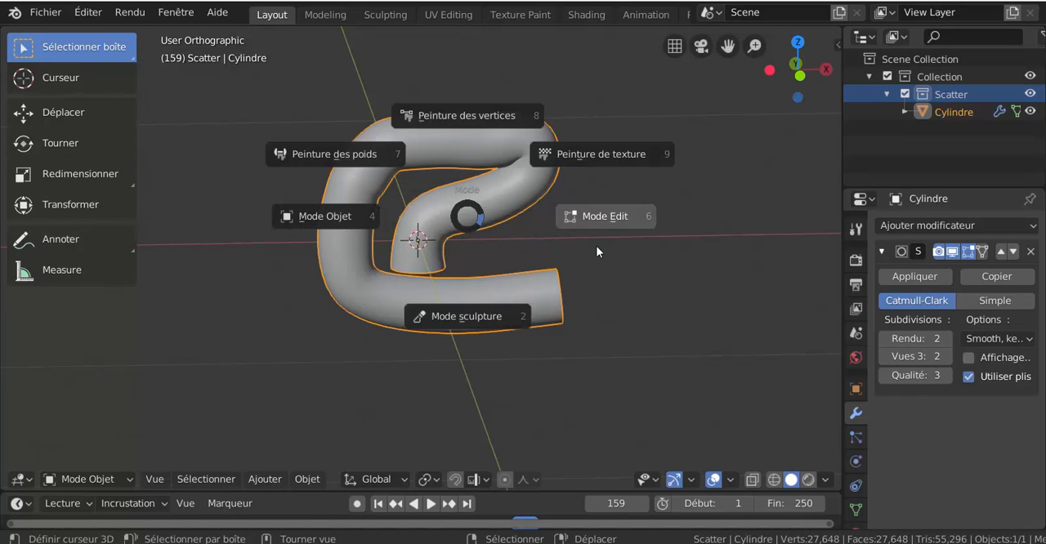
{"action": "left_click", "coordinate": [604, 217]}
{"action": "key", "text": "ctrl+4"}
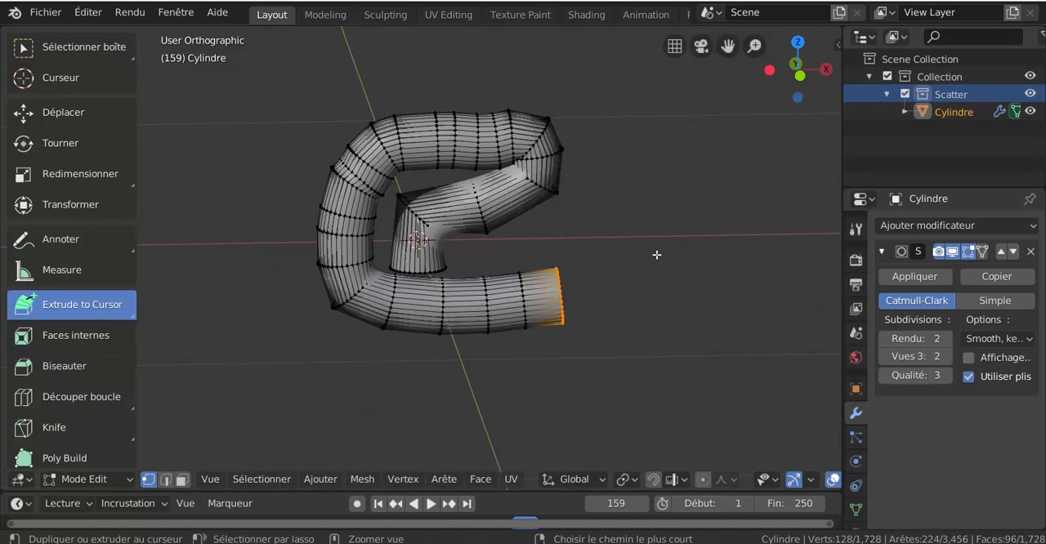
{"action": "key", "text": "Tab"}
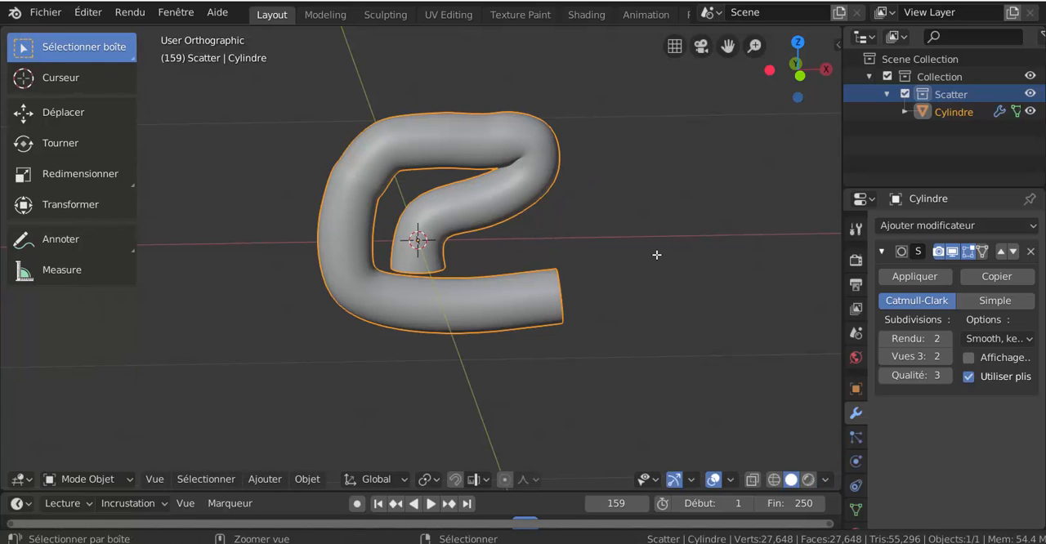
Step: Return the subdivision viewport level to 1 and undo the pipe's extrusions back to the short segment just after the upper +X bend
{"action": "key", "text": "ctrl+1"}
{"action": "key", "text": "Tab"}
{"action": "key", "text": "ctrl+z"}
{"action": "key", "text": "ctrl+z"}
{"action": "key", "text": "ctrl+z"}
{"action": "key", "text": "ctrl+z"}
{"action": "key", "text": "ctrl+z"}
{"action": "key", "text": "ctrl+z"}
{"action": "key", "text": "ctrl+z"}
{"action": "key", "text": "ctrl+z"}
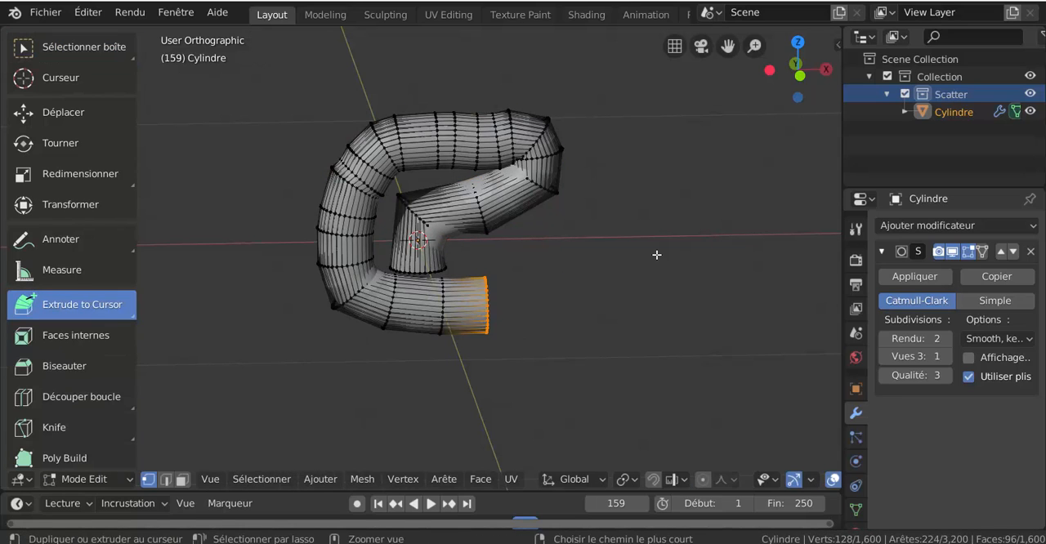
{"action": "key", "text": "ctrl+z"}
{"action": "key", "text": "ctrl+z"}
{"action": "key", "text": "ctrl+z"}
{"action": "key", "text": "ctrl+z"}
{"action": "key", "text": "ctrl+z"}
{"action": "key", "text": "ctrl+z"}
{"action": "key", "text": "ctrl+z"}
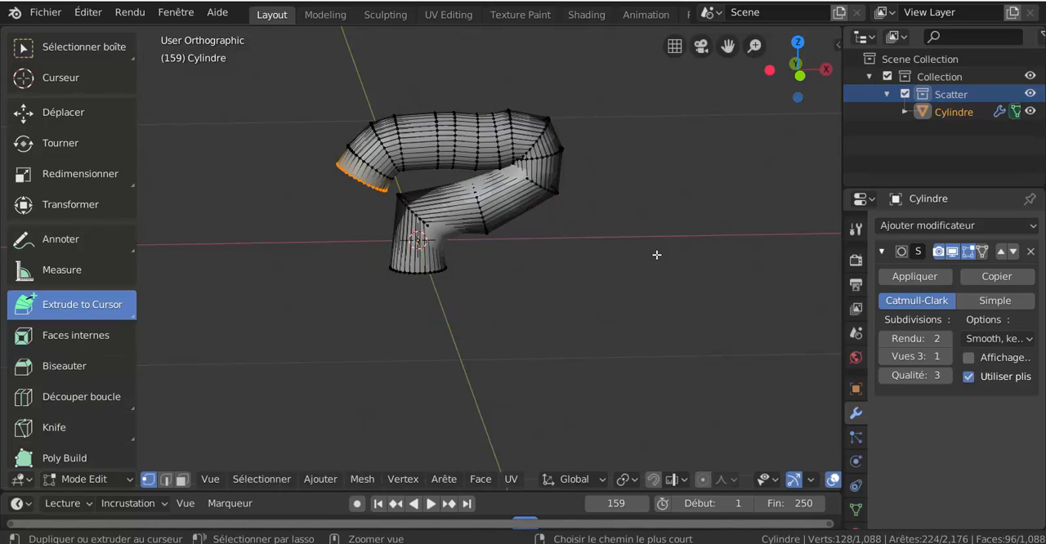
{"action": "key", "text": "ctrl+z"}
{"action": "key", "text": "ctrl+z"}
{"action": "key", "text": "ctrl+z"}
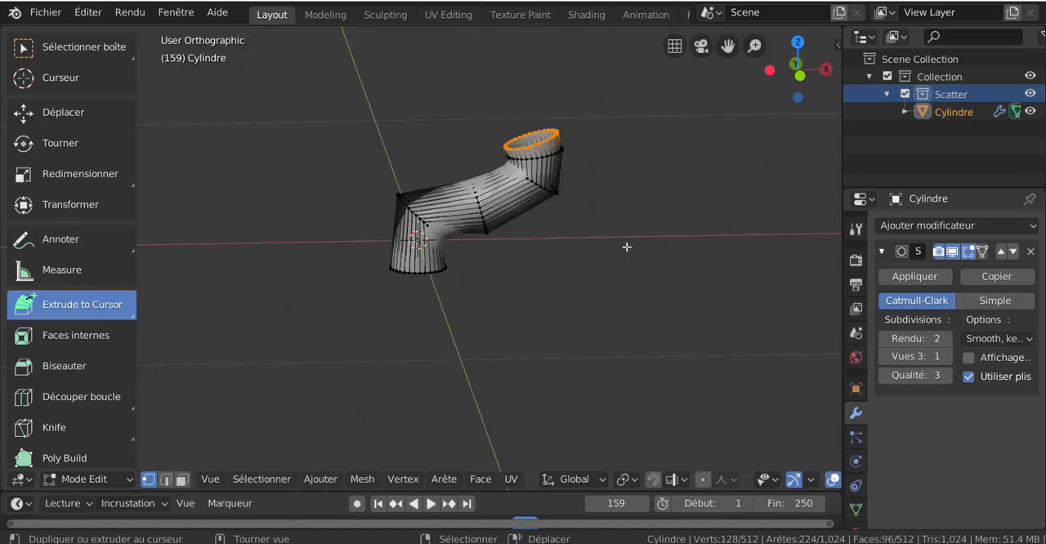
Step: In front view, extrude the open end in segments over an arch toward -X and start down the far side
{"action": "key", "text": "KP_1"}
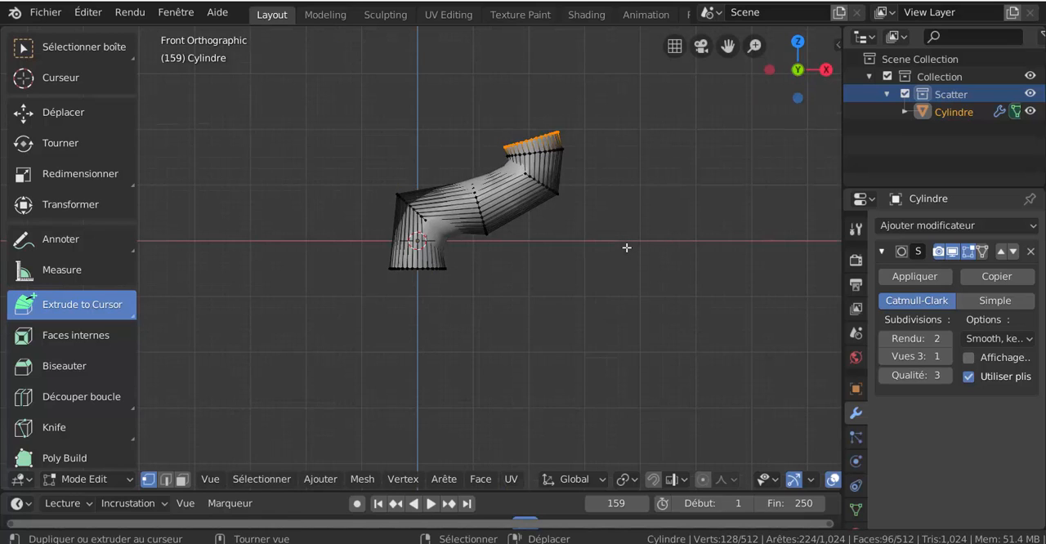
{"action": "scroll", "coordinate": [627, 248], "scroll_direction": "down", "scroll_amount": 3}
{"action": "left_click", "coordinate": [454, 154]}
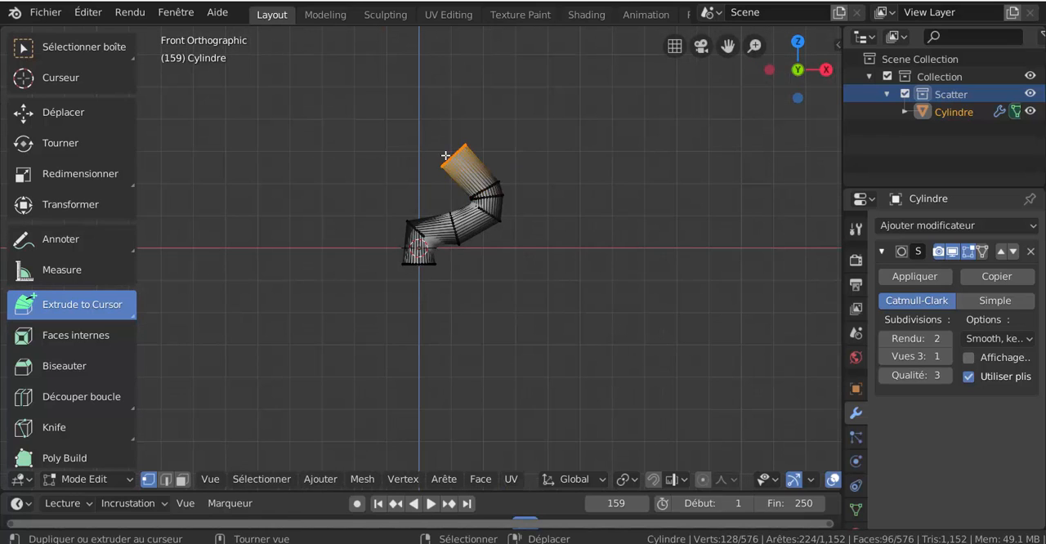
{"action": "left_click", "coordinate": [416, 152]}
{"action": "left_click", "coordinate": [371, 154]}
{"action": "left_click", "coordinate": [340, 193]}
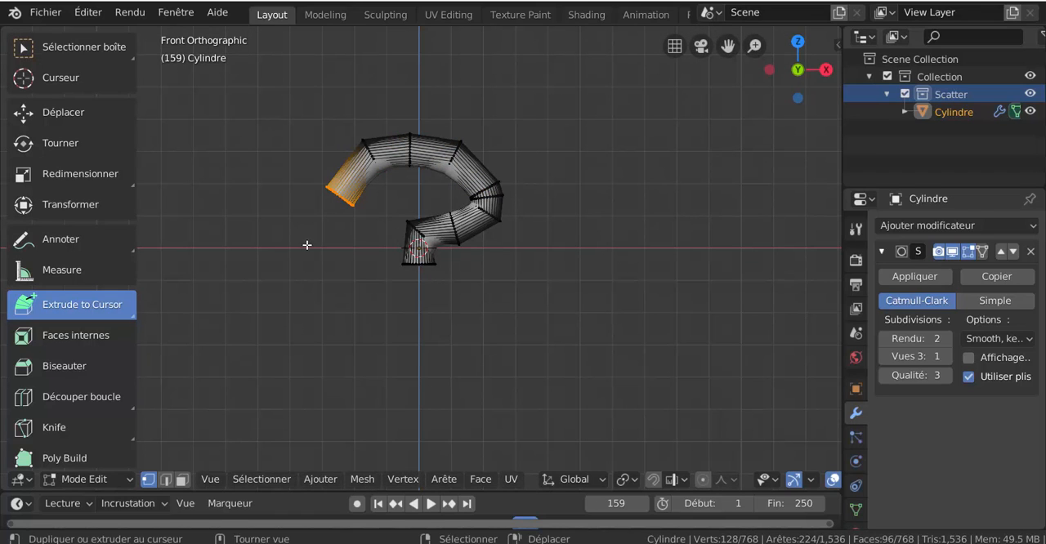
Step: Extrude the open end down the -X side and around a wide lower bend, ending just past the Z axis
{"action": "left_click", "coordinate": [337, 238]}
{"action": "left_click", "coordinate": [352, 298]}
{"action": "left_click", "coordinate": [389, 341]}
{"action": "left_click", "coordinate": [448, 354]}
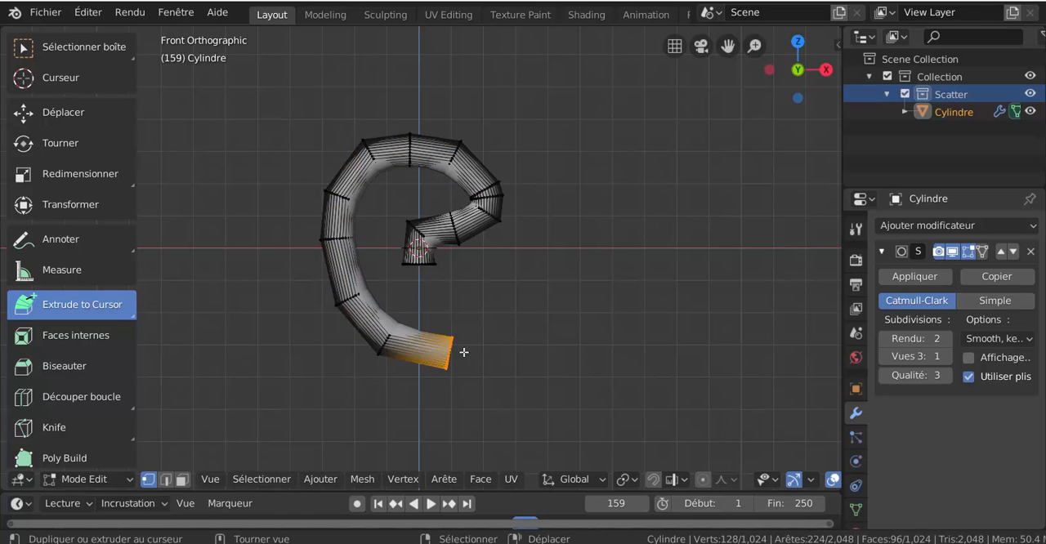
Step: Extrude the open end in segments toward +X and up, levelling it off just above the X axis
{"action": "left_click", "coordinate": [490, 348]}
{"action": "left_click", "coordinate": [515, 321]}
{"action": "left_click", "coordinate": [533, 291]}
{"action": "left_click", "coordinate": [563, 250]}
{"action": "left_click", "coordinate": [587, 232]}
{"action": "left_click", "coordinate": [614, 233]}
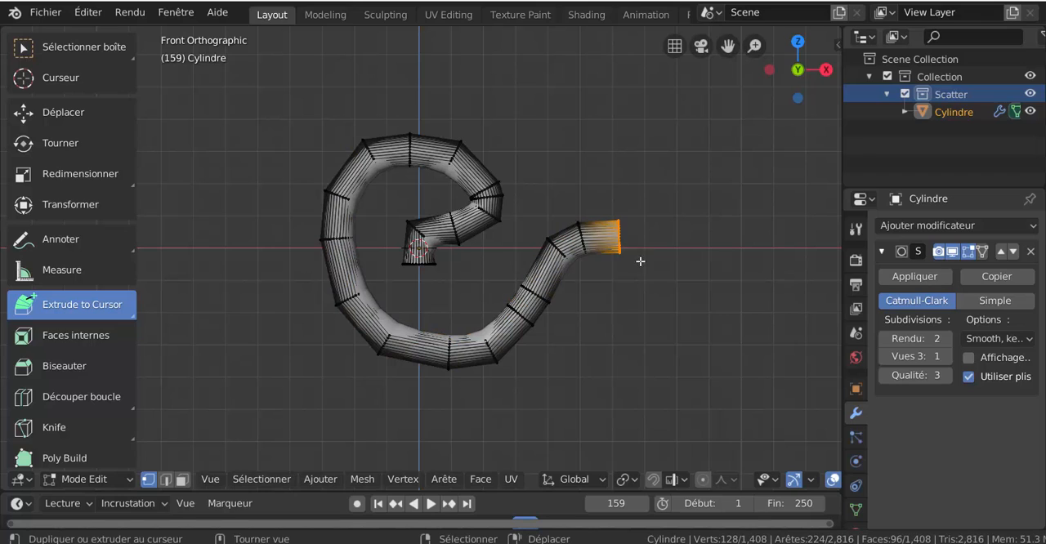
Step: Extrude the open end over the +X crest, down the outer side and around the lower corner back toward -X
{"action": "left_click", "coordinate": [640, 258]}
{"action": "left_click", "coordinate": [650, 286]}
{"action": "left_click", "coordinate": [649, 322]}
{"action": "left_click", "coordinate": [660, 363]}
{"action": "left_click", "coordinate": [631, 402]}
{"action": "left_click", "coordinate": [572, 420]}
{"action": "left_click", "coordinate": [533, 429]}
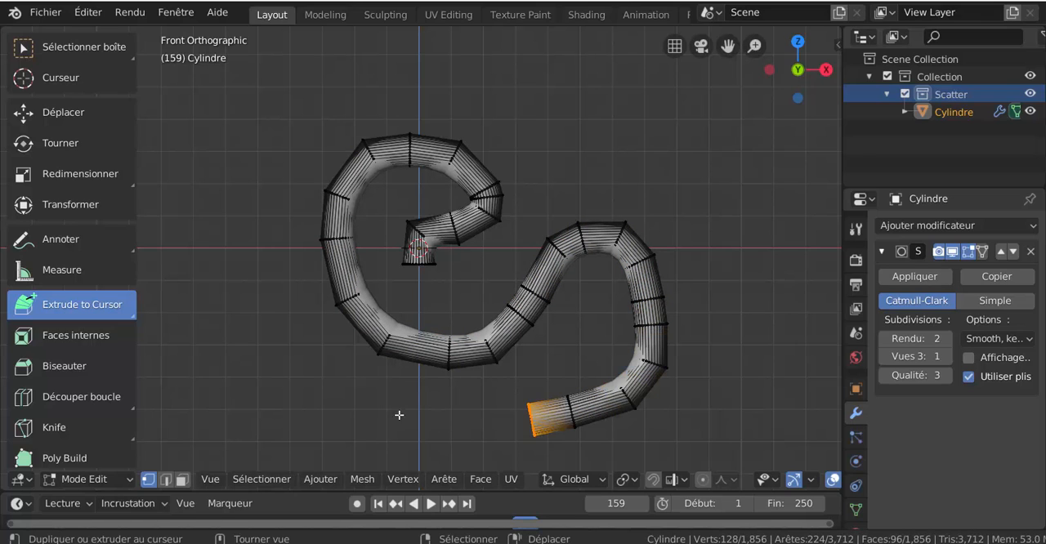
Step: Extrude the open end toward -X beneath the loop, turning its final short segment upward
{"action": "left_click", "coordinate": [437, 431]}
{"action": "left_click", "coordinate": [372, 400]}
{"action": "left_click", "coordinate": [286, 360]}
{"action": "left_click", "coordinate": [274, 337]}
Step: Switch the pipe to Object Mode and set the Subdivision Surface modifier's viewport level to 3
{"action": "key", "text": "ctrl+Tab"}
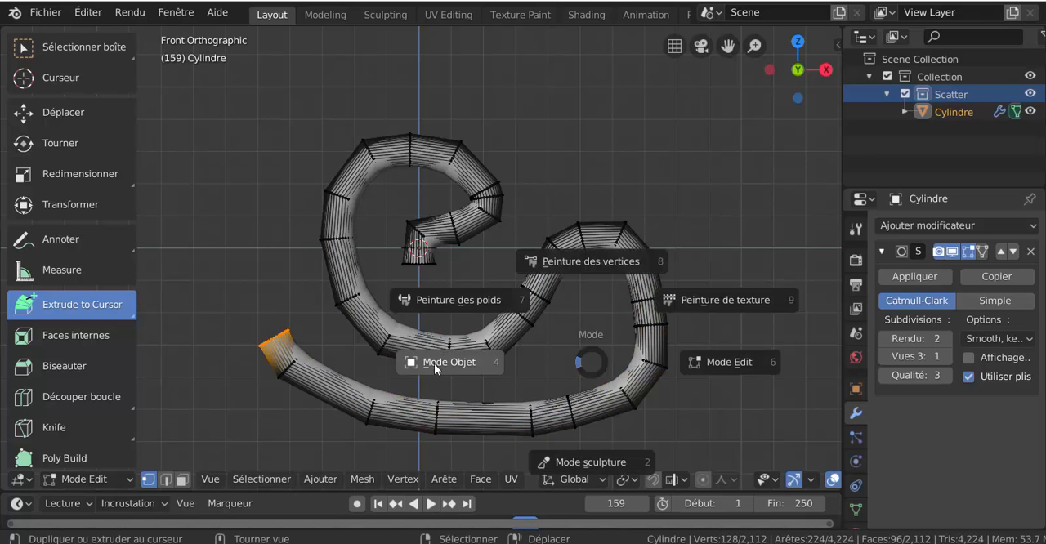
{"action": "left_click", "coordinate": [434, 364]}
{"action": "middle_click_drag", "start_coordinate": [434, 363], "coordinate": [555, 326]}
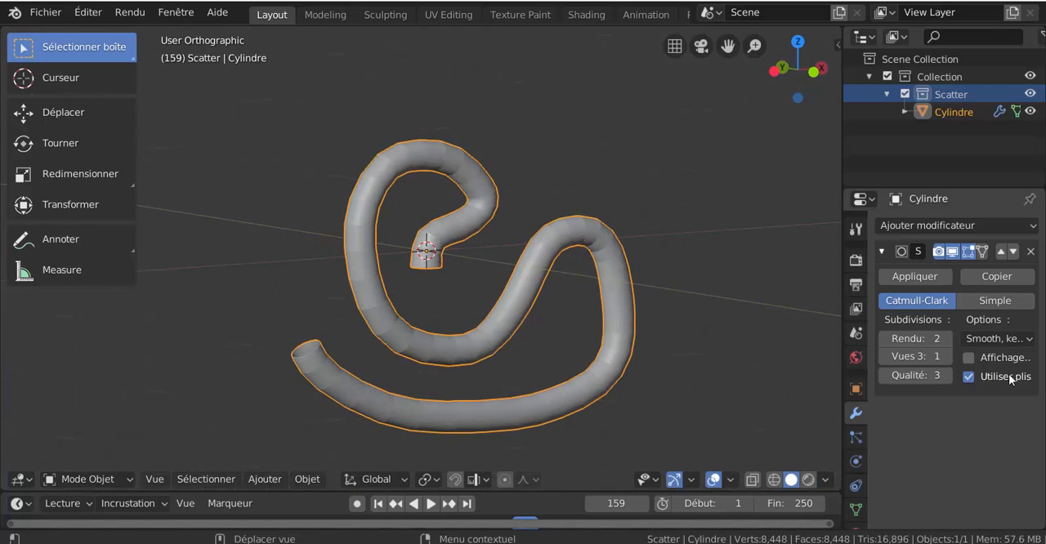
{"action": "left_click", "coordinate": [948, 356]}
{"action": "key", "text": "ctrl+Tab"}
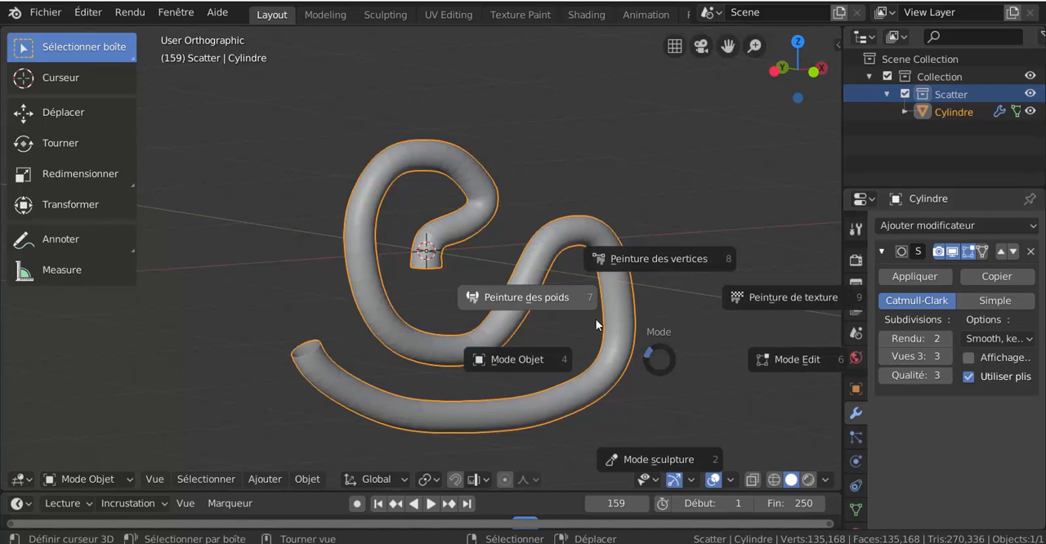
{"action": "left_click", "coordinate": [596, 317]}
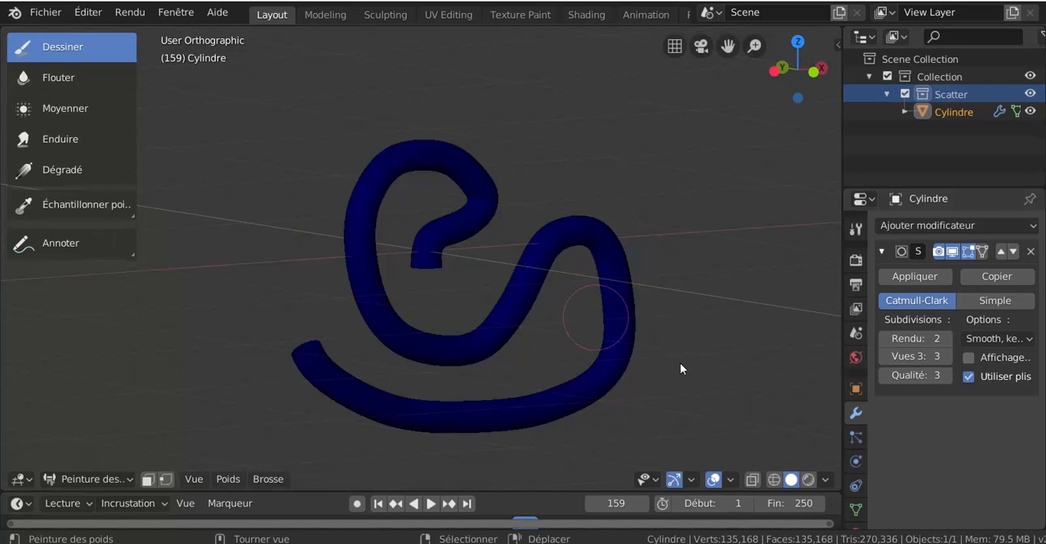
{"action": "key", "text": "ctrl+Tab"}
{"action": "left_click", "coordinate": [607, 350]}
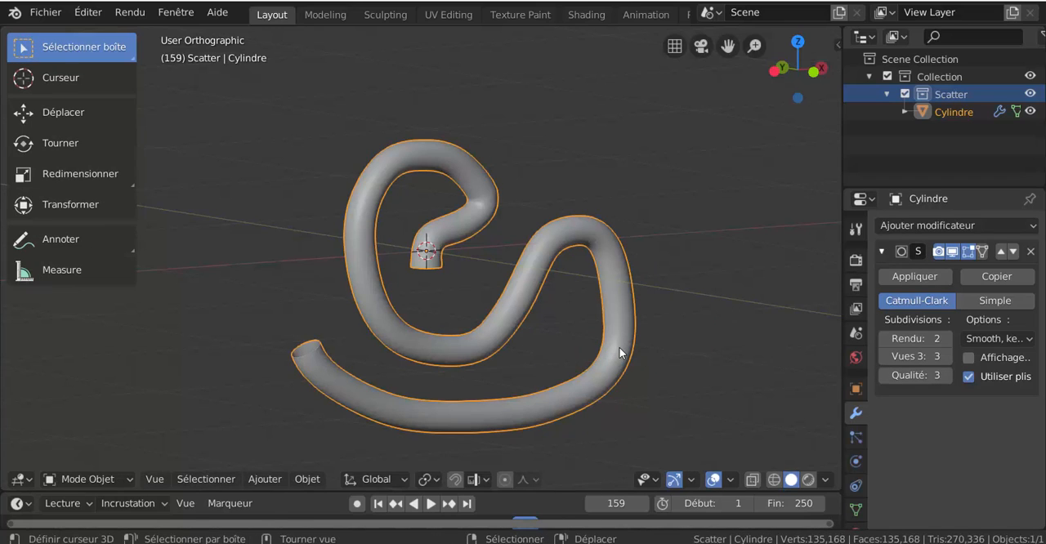
Step: Apply smooth shading to the extended pipe
{"action": "key", "text": "z"}
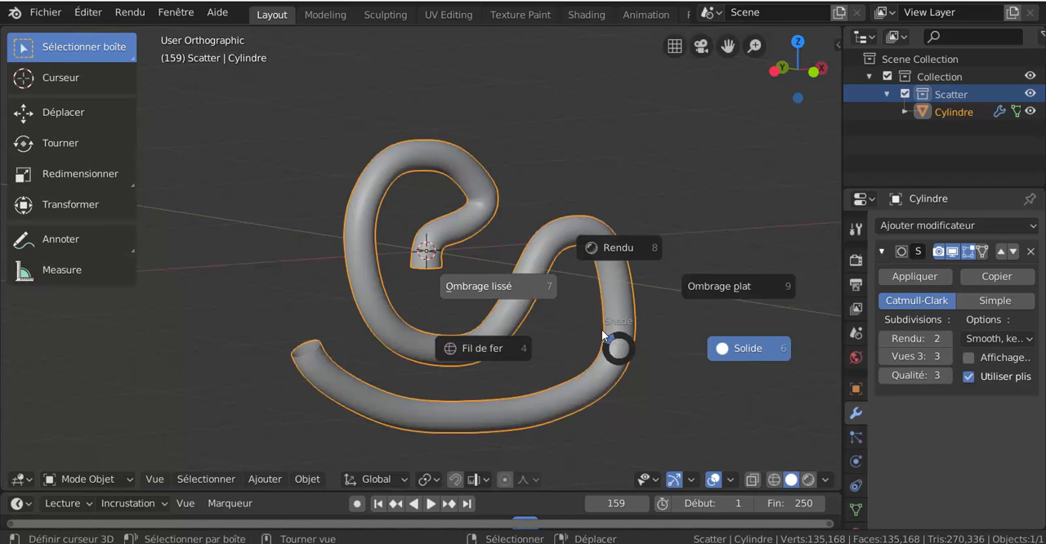
{"action": "left_click", "coordinate": [602, 329]}
Step: Examine the pipe's open end up close, followed by the curvature of the whole pipe
{"action": "middle_click_drag", "start_coordinate": [601, 330], "coordinate": [537, 341]}
{"action": "scroll", "coordinate": [536, 341], "scroll_direction": "up", "scroll_amount": 5}
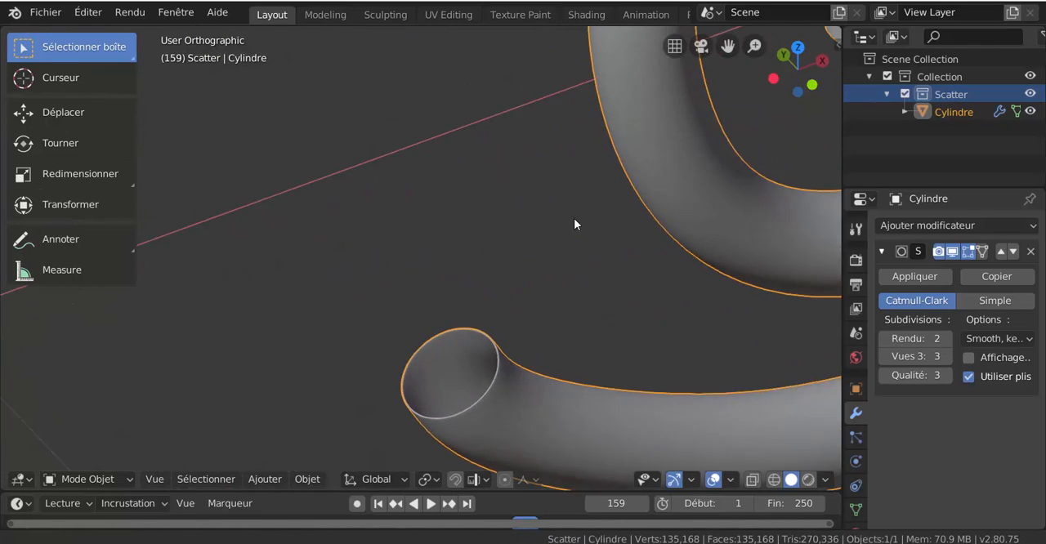
{"action": "middle_click_drag", "start_coordinate": [578, 368], "coordinate": [465, 265]}
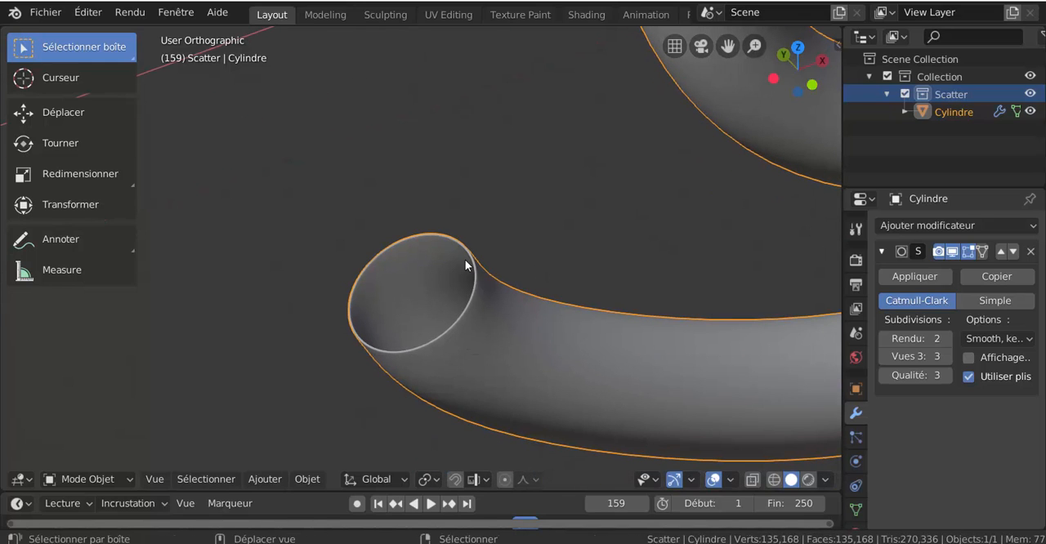
{"action": "scroll", "coordinate": [436, 350], "scroll_direction": "down", "scroll_amount": 6}
{"action": "middle_click_drag", "start_coordinate": [442, 345], "coordinate": [548, 286]}
{"action": "scroll", "coordinate": [467, 348], "scroll_direction": "down", "scroll_amount": 4}
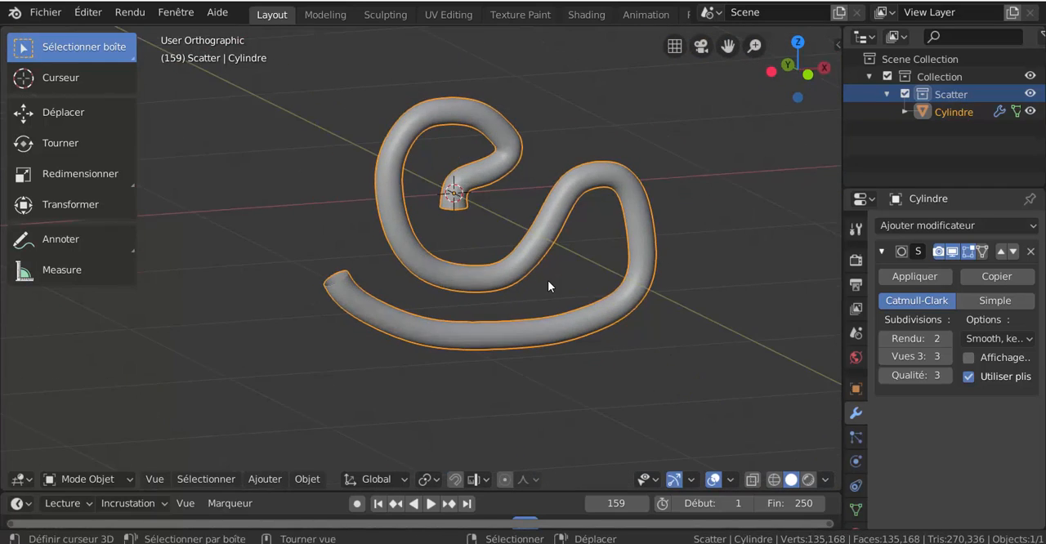
{"action": "middle_click_drag", "start_coordinate": [562, 332], "coordinate": [557, 331]}
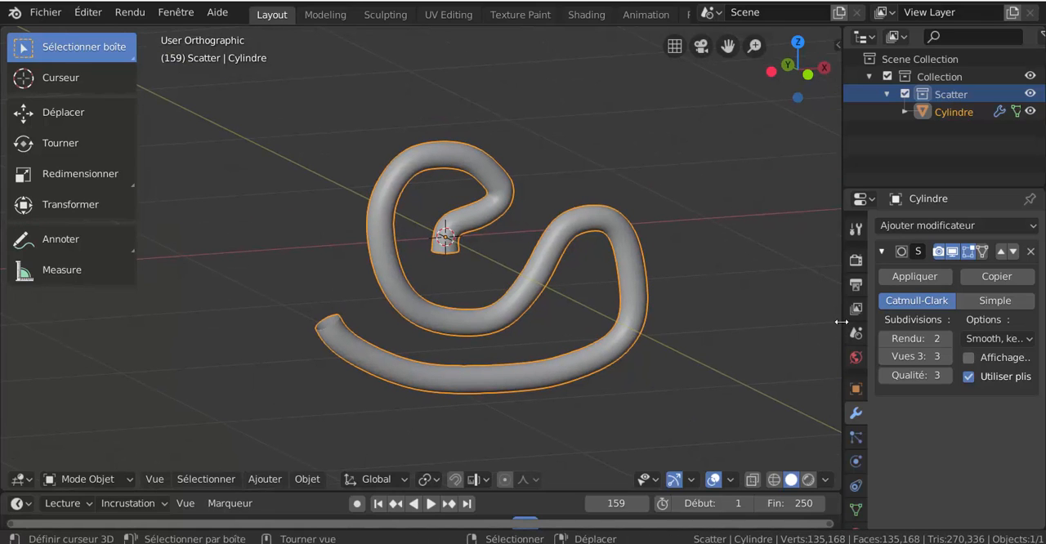
Step: Widen the properties area and display the scene's unit settings
{"action": "left_click_drag", "start_coordinate": [841, 322], "coordinate": [809, 321]}
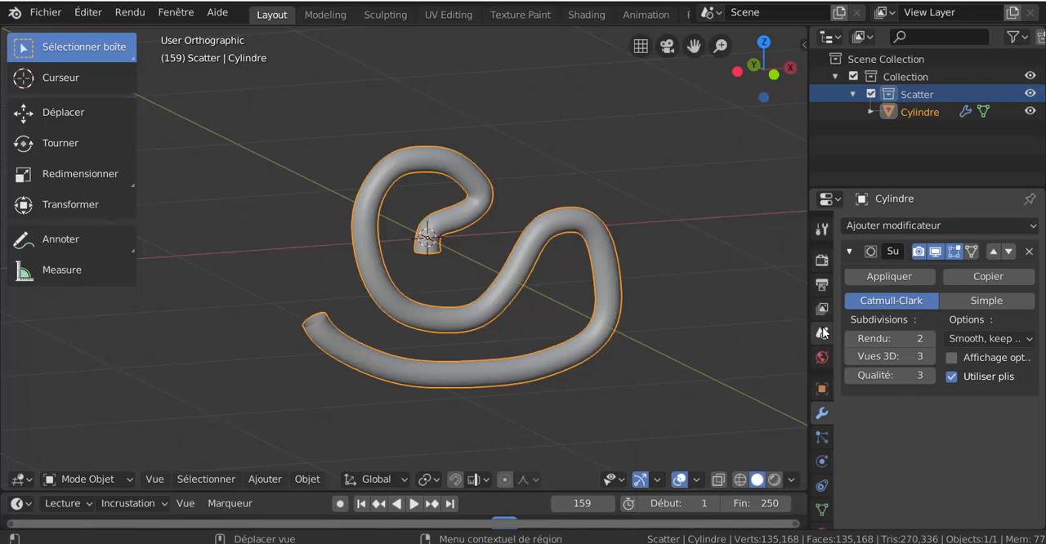
{"action": "left_click", "coordinate": [823, 333]}
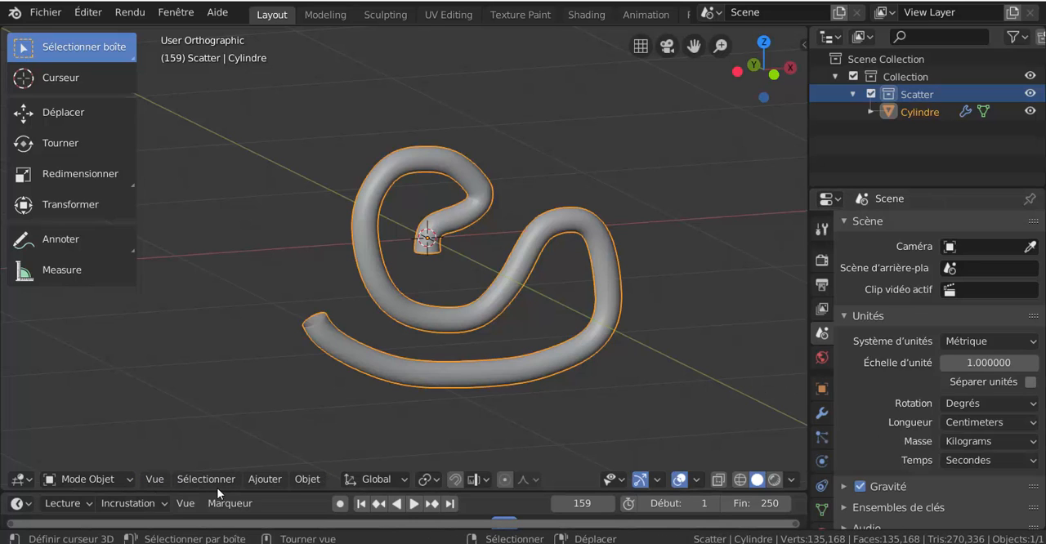
Step: Delete the finished pipe object from the scene
{"action": "left_click", "coordinate": [265, 479]}
{"action": "key", "text": "x"}
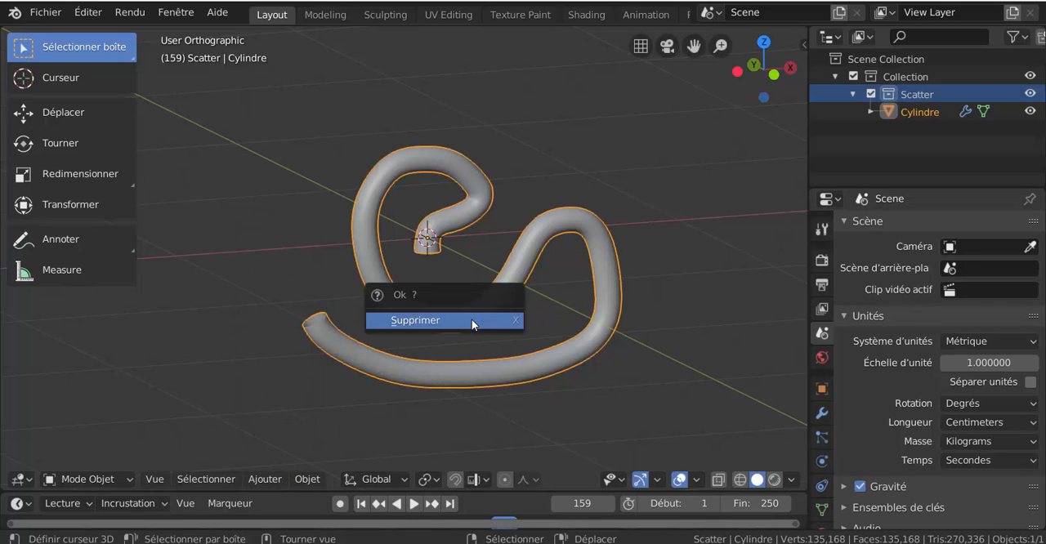
{"action": "left_click", "coordinate": [472, 320]}
Step: Add a new cylinder mesh with 32 vertices, a 5 cm radius and a 10 cm depth, and check its creation settings
{"action": "left_click", "coordinate": [265, 479]}
{"action": "mouse_move", "coordinate": [277, 459]}
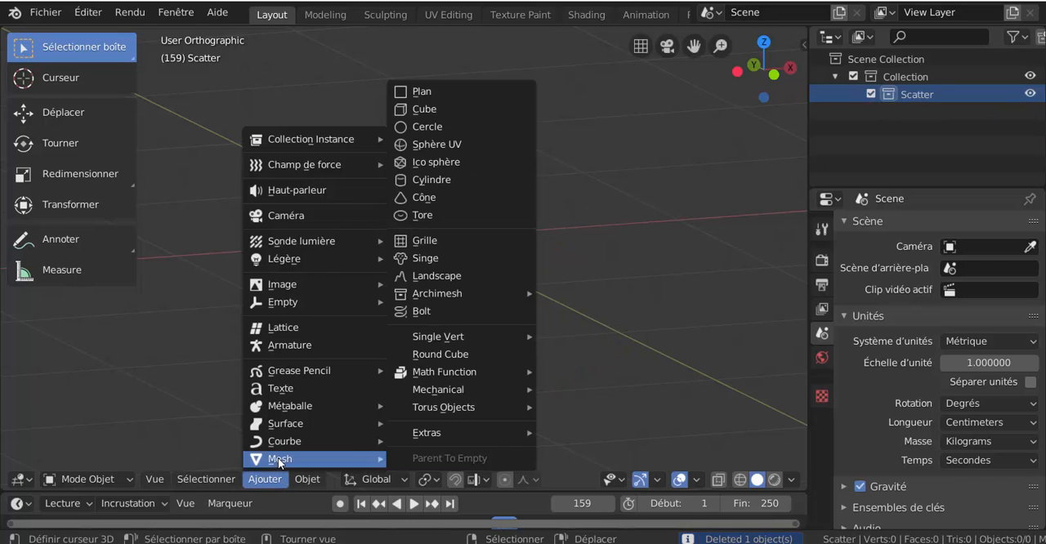
{"action": "left_click", "coordinate": [425, 179]}
{"action": "scroll", "coordinate": [336, 371], "scroll_direction": "up", "scroll_amount": 4}
{"action": "left_click", "coordinate": [210, 450]}
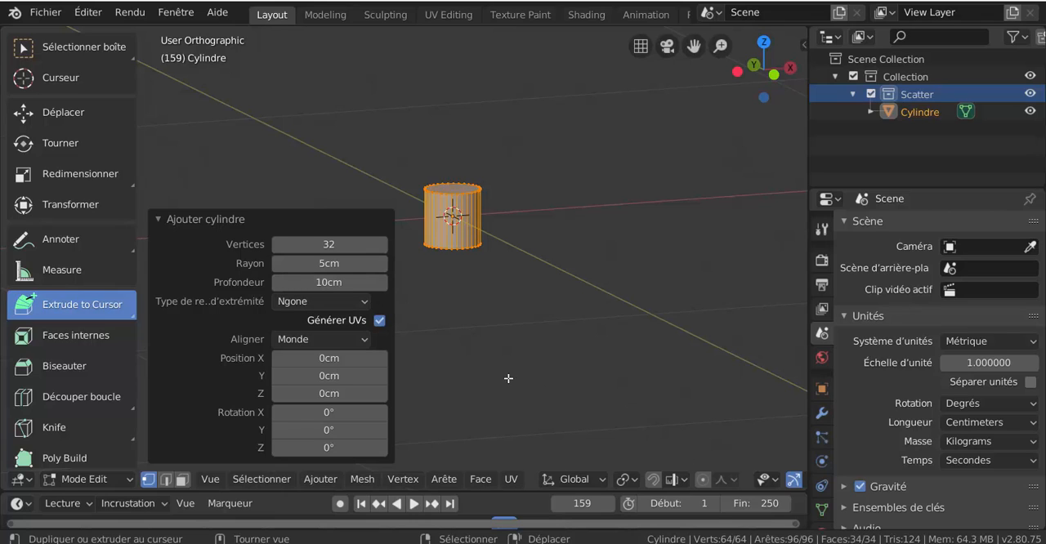
{"action": "left_click", "coordinate": [288, 220]}
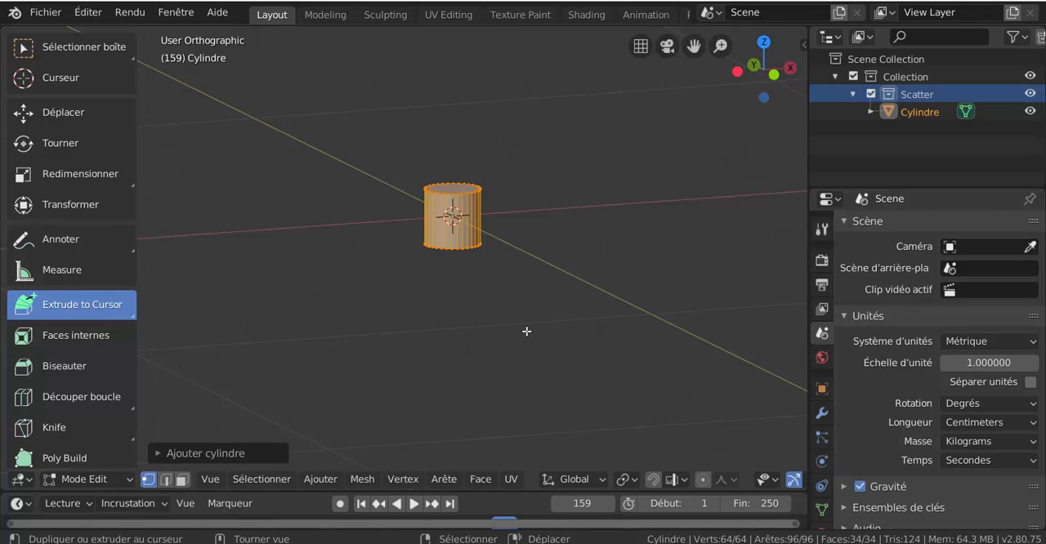
Step: Select the new cylinder's top and bottom cap faces in face select mode and delete them
{"action": "left_click", "coordinate": [480, 478]}
{"action": "scroll", "coordinate": [472, 261], "scroll_direction": "up", "scroll_amount": 3}
{"action": "middle_click_drag", "start_coordinate": [482, 262], "coordinate": [496, 309]}
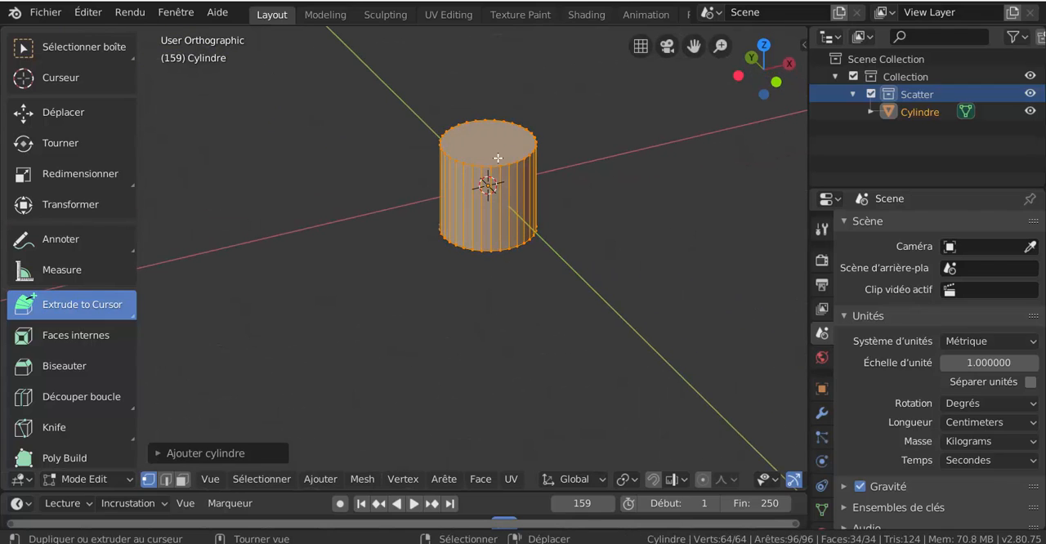
{"action": "middle_click_drag", "start_coordinate": [503, 188], "coordinate": [491, 290], "text": "shift"}
{"action": "left_click", "coordinate": [484, 245]}
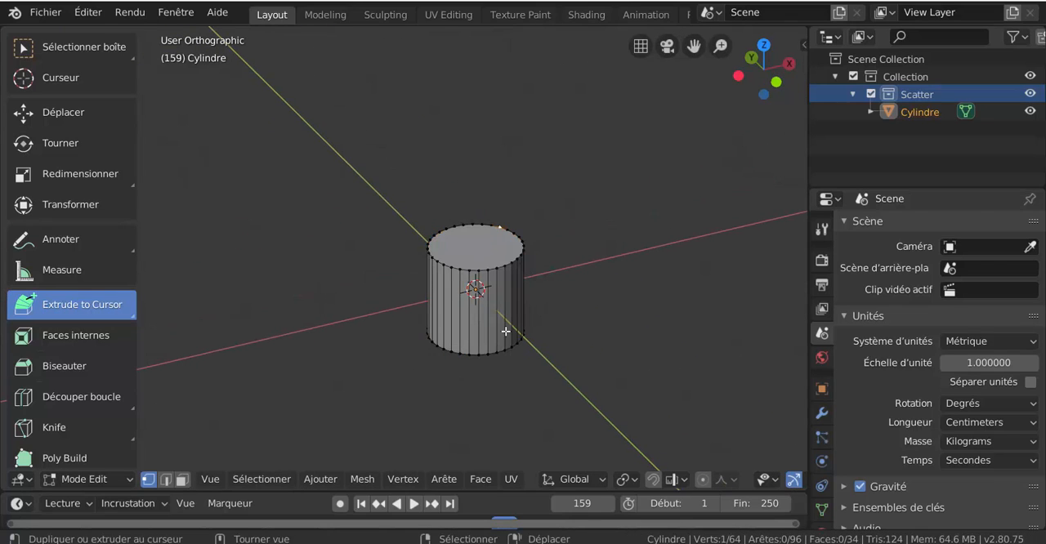
{"action": "left_click", "coordinate": [182, 480]}
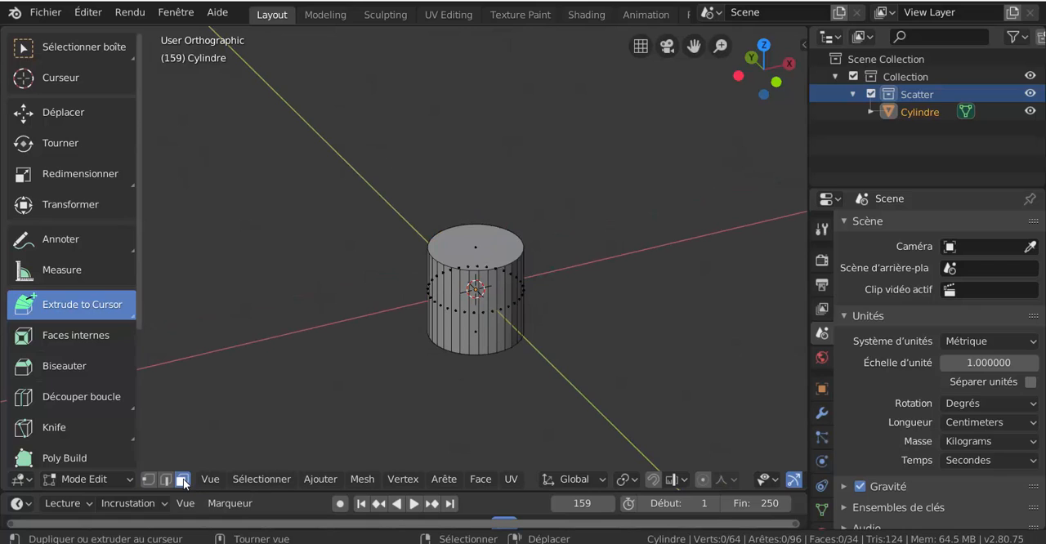
{"action": "left_click", "coordinate": [466, 255]}
{"action": "middle_click_drag", "start_coordinate": [552, 342], "coordinate": [531, 286]}
{"action": "left_click", "coordinate": [490, 324], "text": "shift"}
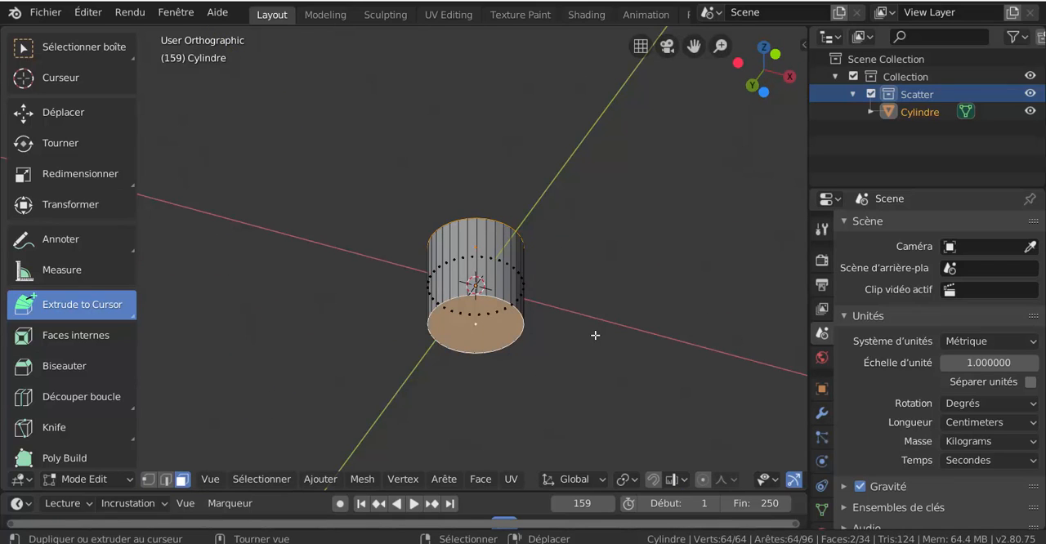
{"action": "key", "text": "x"}
{"action": "left_click", "coordinate": [568, 334]}
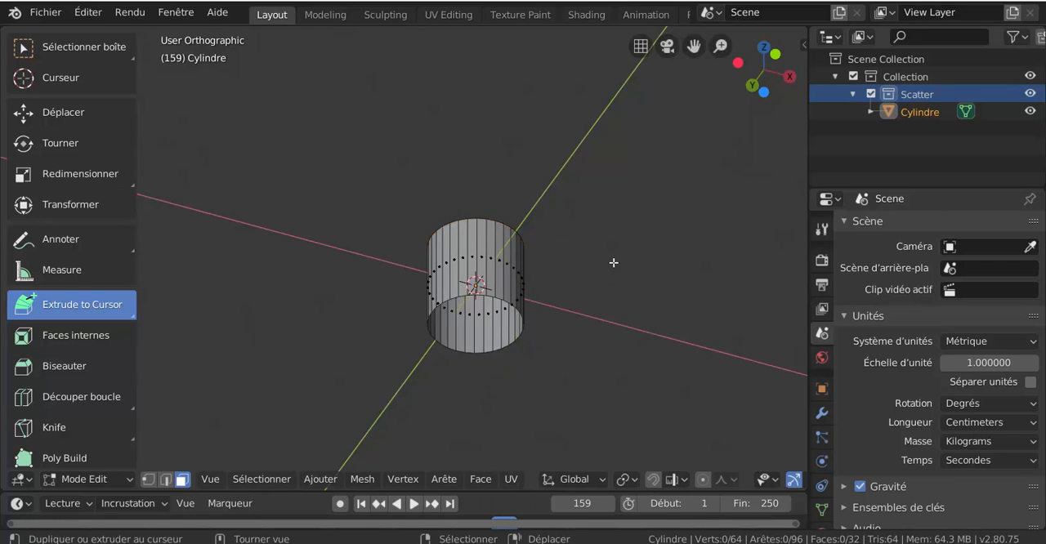
Step: Select all the remaining side faces and give the open tube a wall thickness with Solidify Faces
{"action": "middle_click_drag", "start_coordinate": [611, 262], "coordinate": [632, 357]}
{"action": "key", "text": "z"}
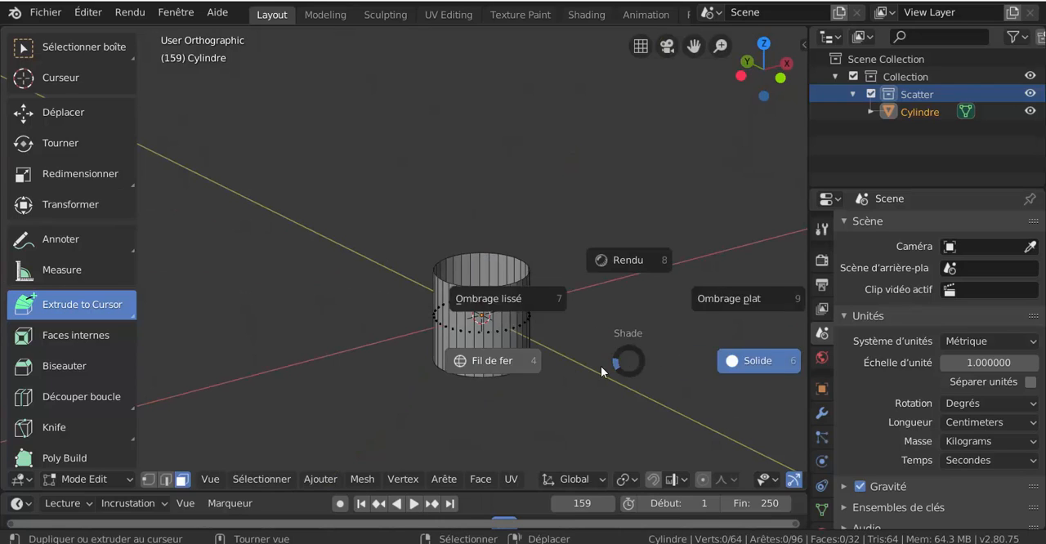
{"action": "key", "text": "Escape"}
{"action": "key", "text": "a"}
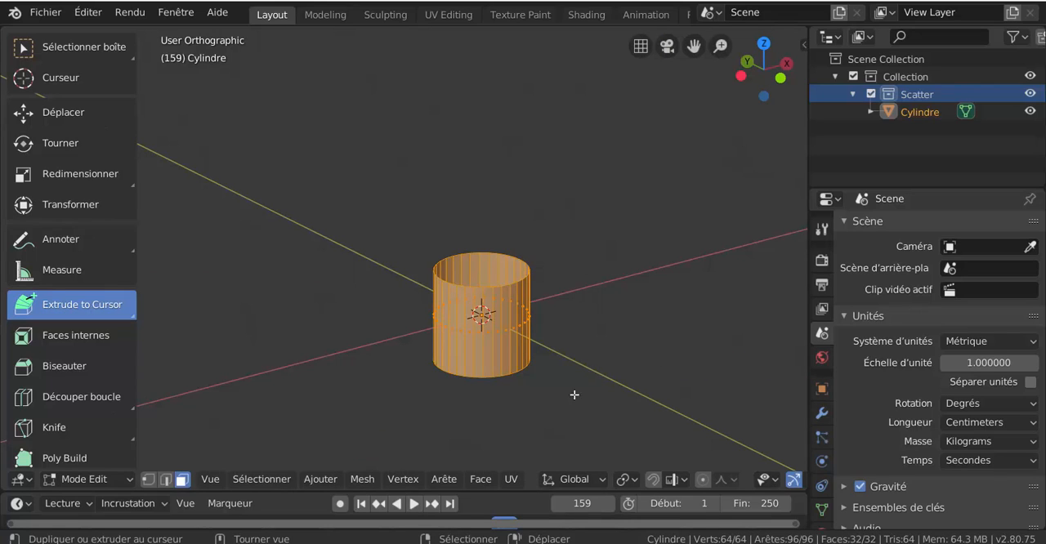
{"action": "left_click", "coordinate": [491, 479]}
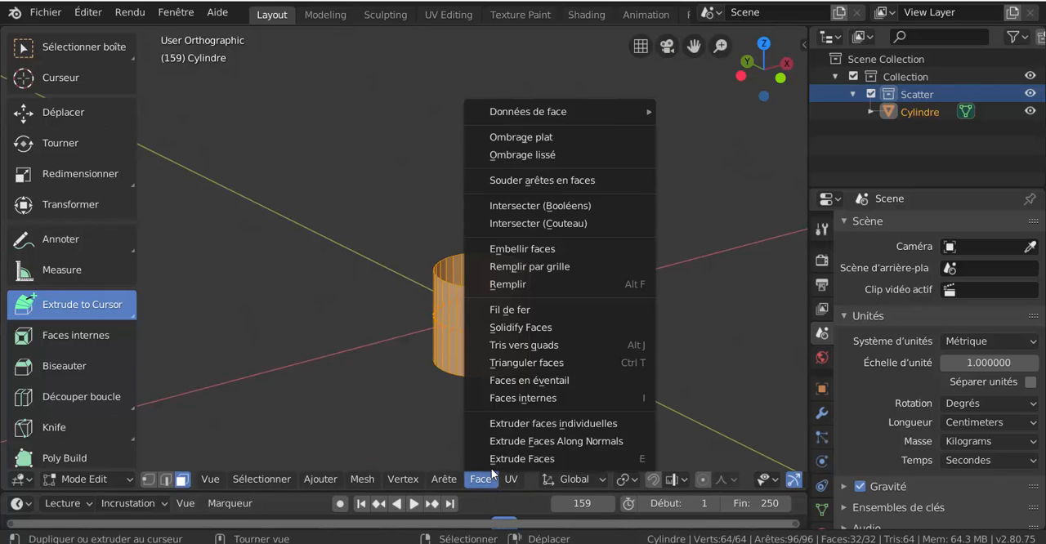
{"action": "left_click", "coordinate": [513, 327]}
{"action": "mouse_move", "coordinate": [523, 331]}
{"action": "middle_mouse_down"}
{"action": "mouse_move", "coordinate": [565, 362]}
{"action": "mouse_move", "coordinate": [595, 363]}
{"action": "mouse_move", "coordinate": [559, 334]}
{"action": "mouse_move", "coordinate": [507, 333]}
{"action": "middle_mouse_up"}
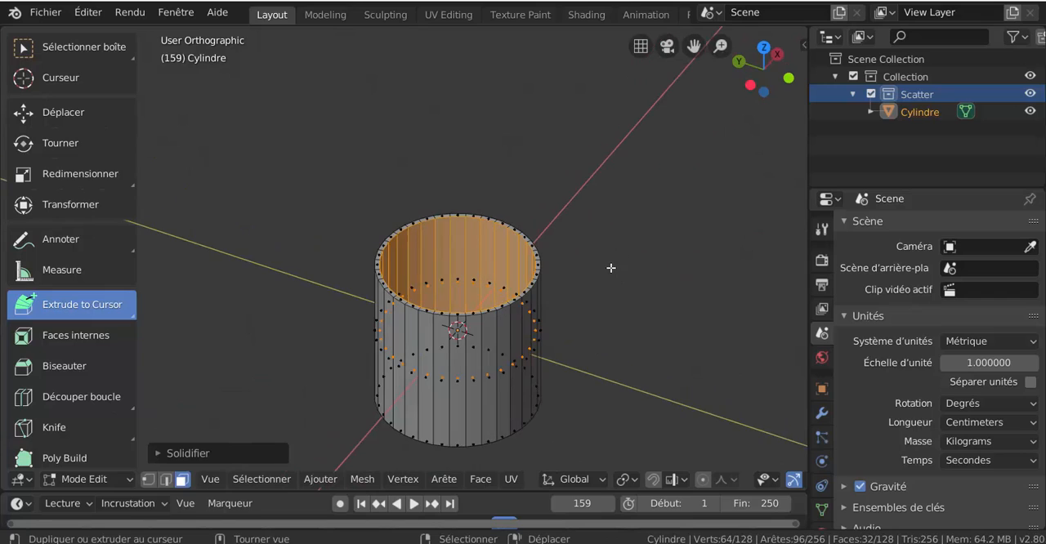
{"action": "middle_click_drag", "start_coordinate": [607, 308], "coordinate": [599, 264], "text": "shift"}
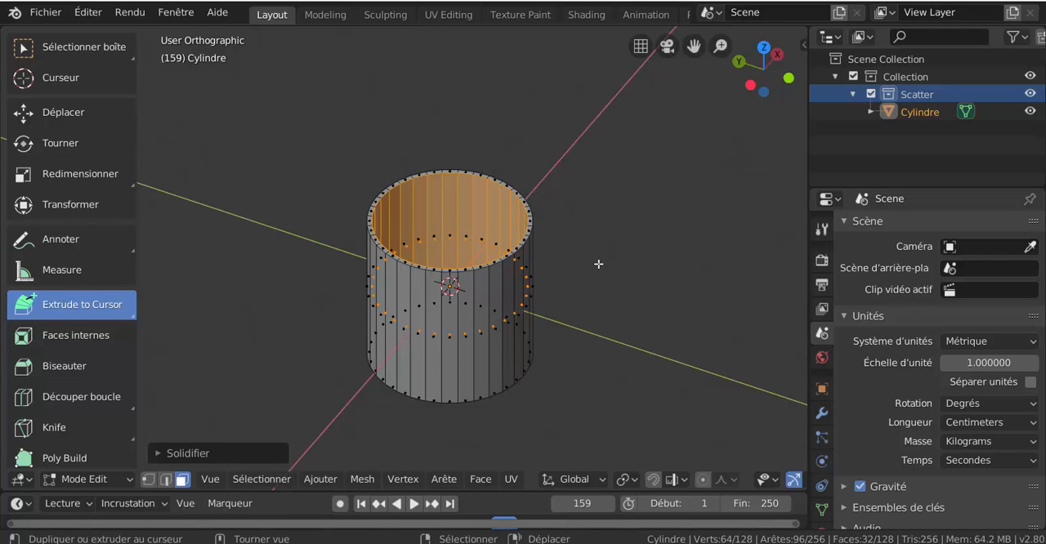
{"action": "mouse_move", "coordinate": [603, 322]}
{"action": "middle_mouse_down"}
{"action": "mouse_move", "coordinate": [595, 250]}
{"action": "mouse_move", "coordinate": [633, 302]}
{"action": "mouse_move", "coordinate": [609, 322]}
{"action": "middle_mouse_up"}
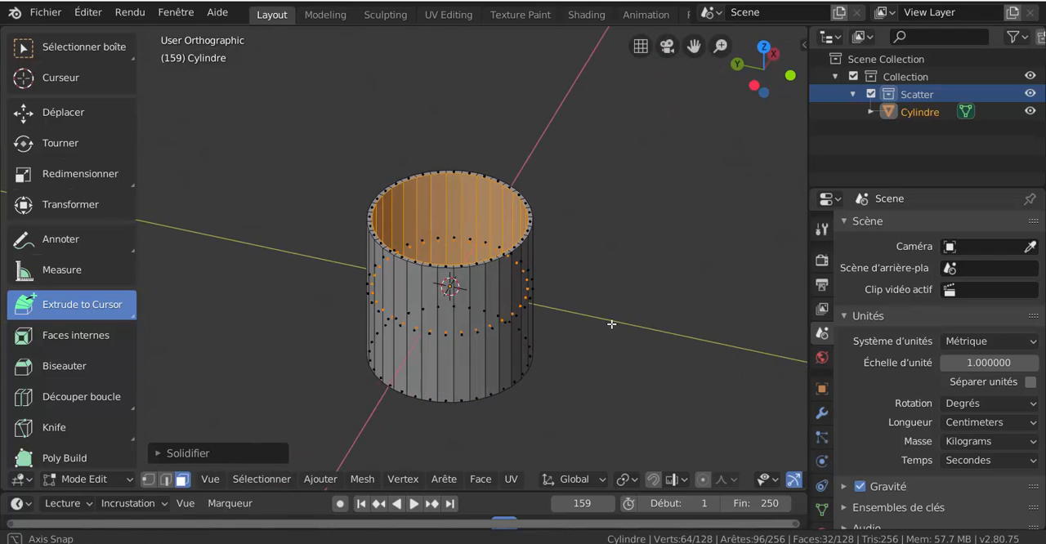
{"action": "scroll", "coordinate": [682, 315], "scroll_direction": "up", "scroll_amount": 2}
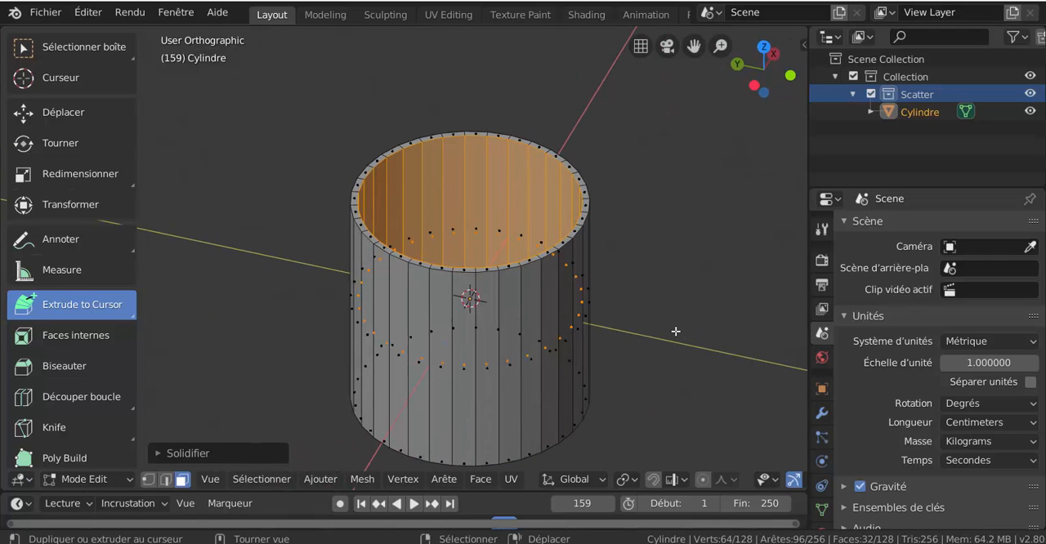